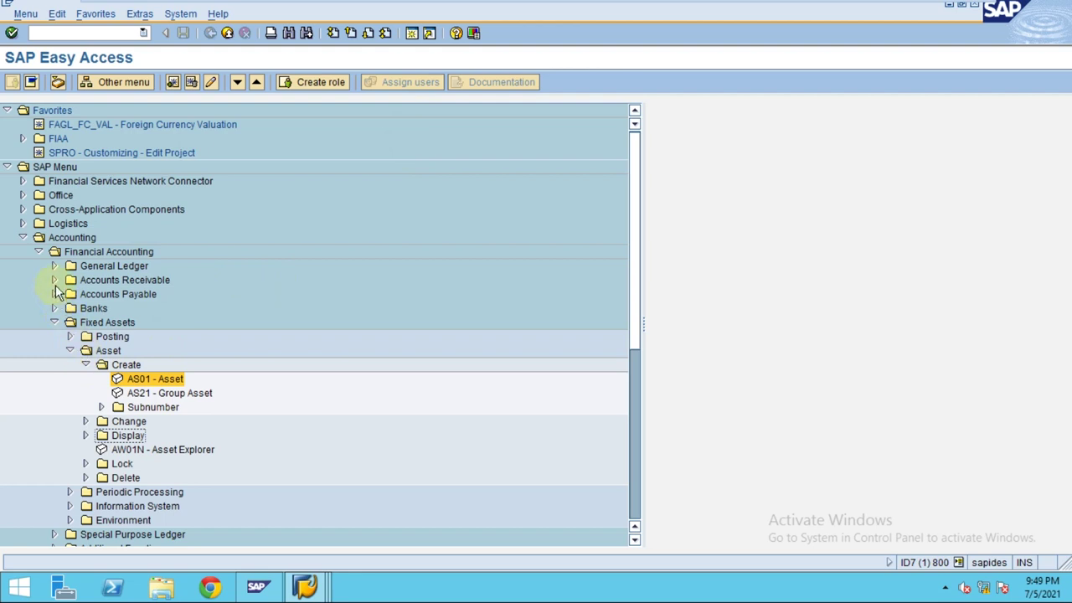
- Open the AS01 asset creation transaction under Fixed Assets
click(77, 253)
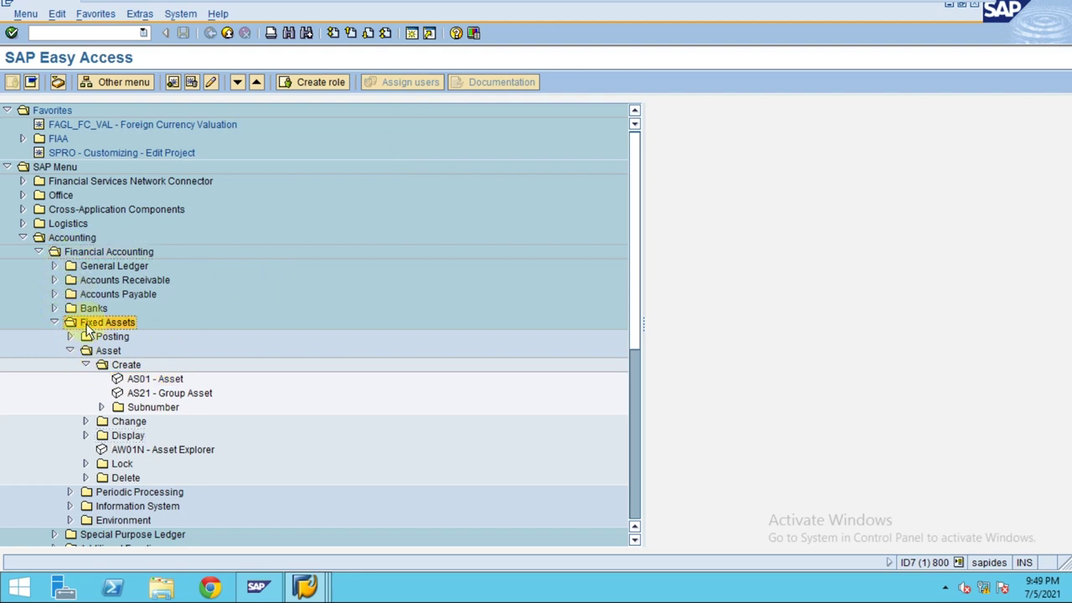
click(108, 350)
click(148, 381)
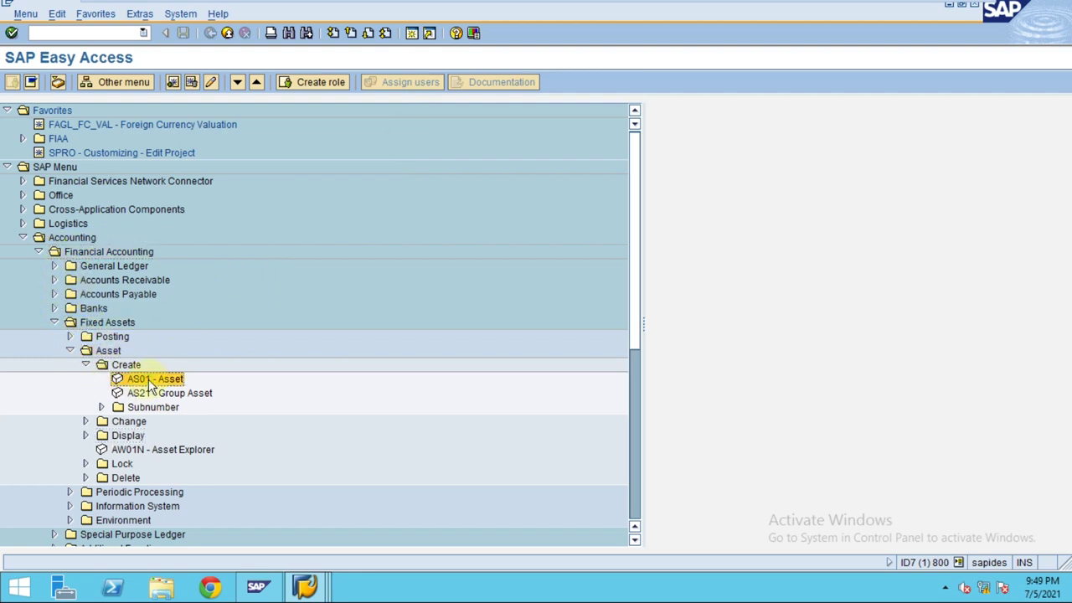
double_click(148, 380)
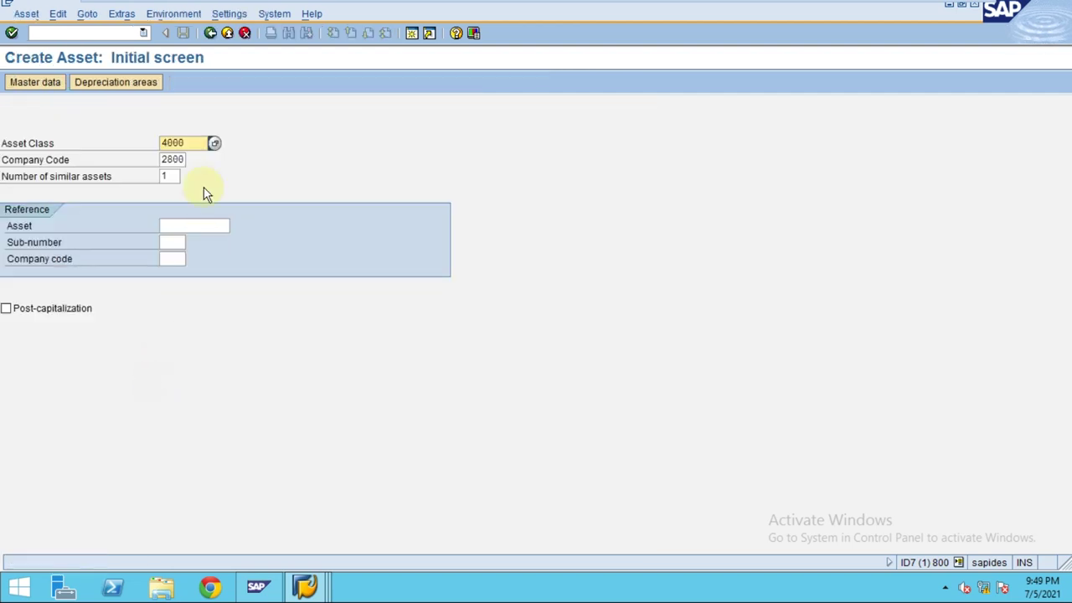
- Look up the asset classes for company code 2800 and select class 4000, Assets under construction
drag(198, 143, 153, 155)
click(213, 144)
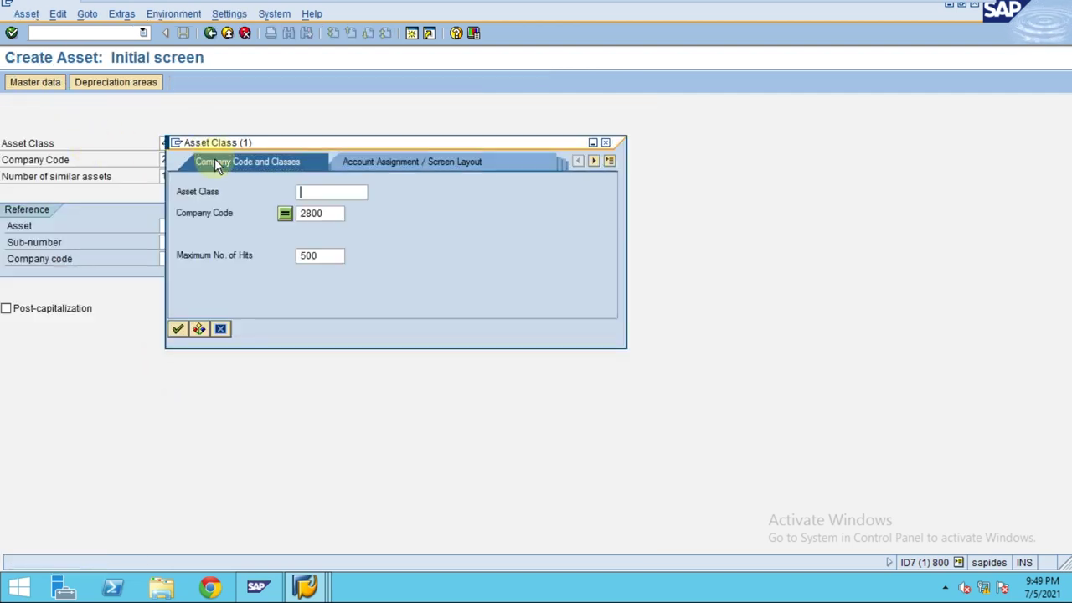
key(Return)
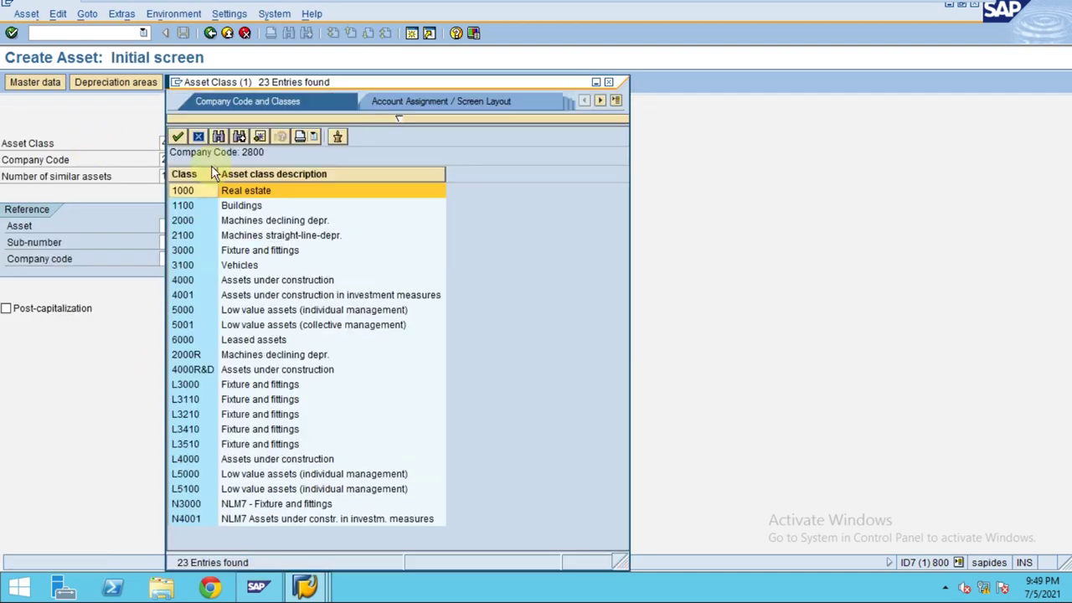
click(243, 280)
mouse_move(850, 7)
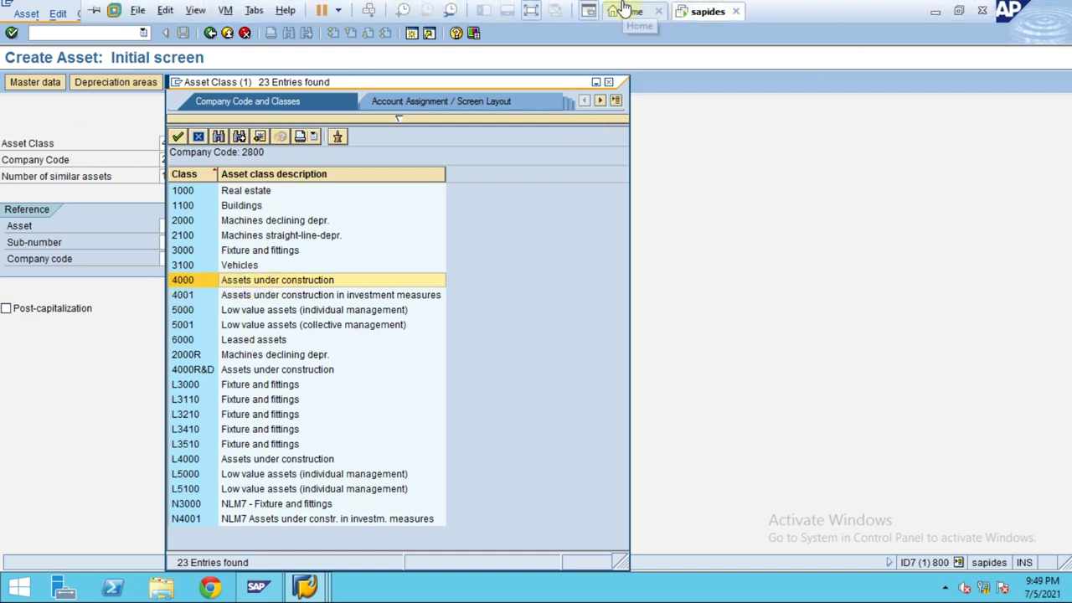
click(684, 11)
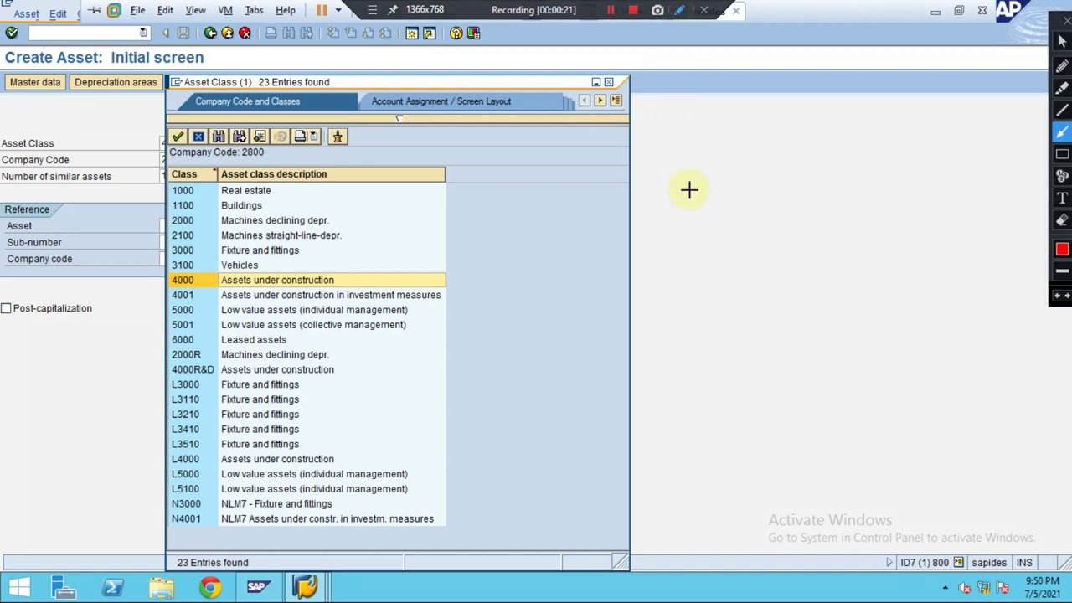
click(1062, 154)
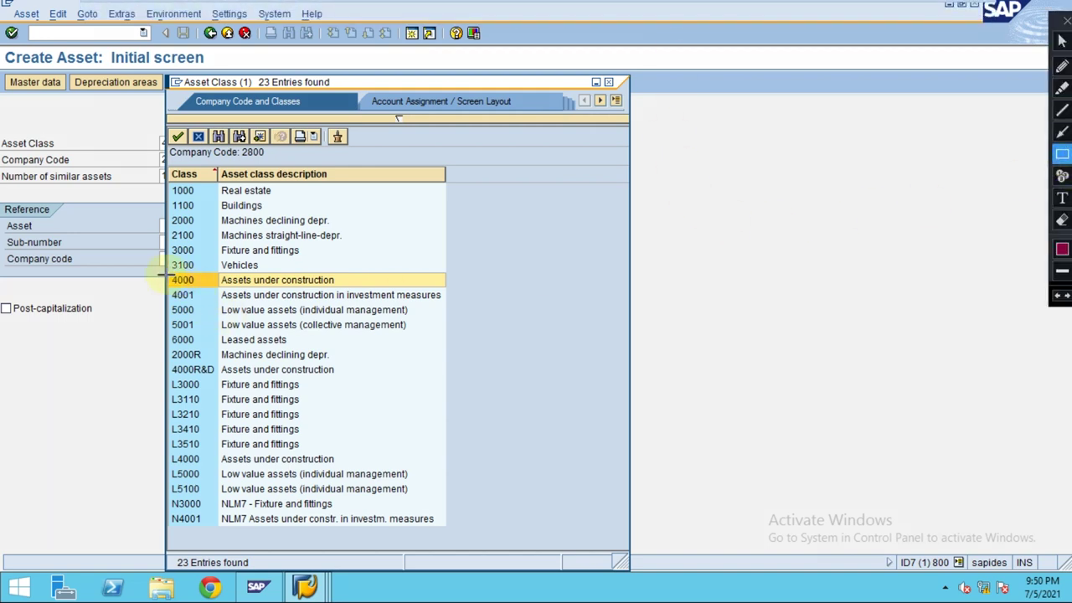
drag(162, 270, 364, 293)
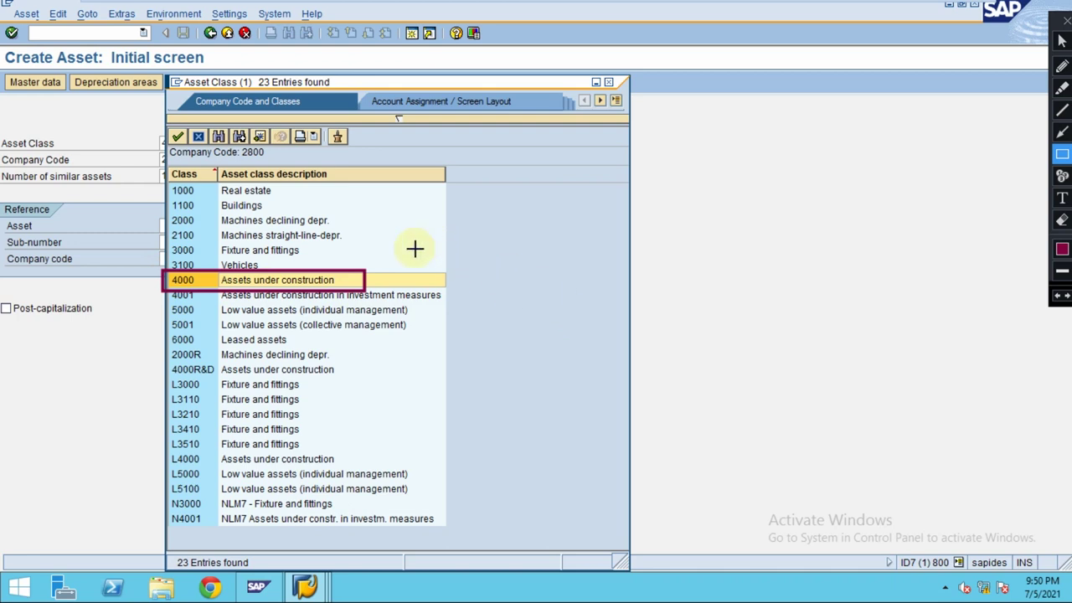
click(1062, 131)
drag(564, 258, 366, 280)
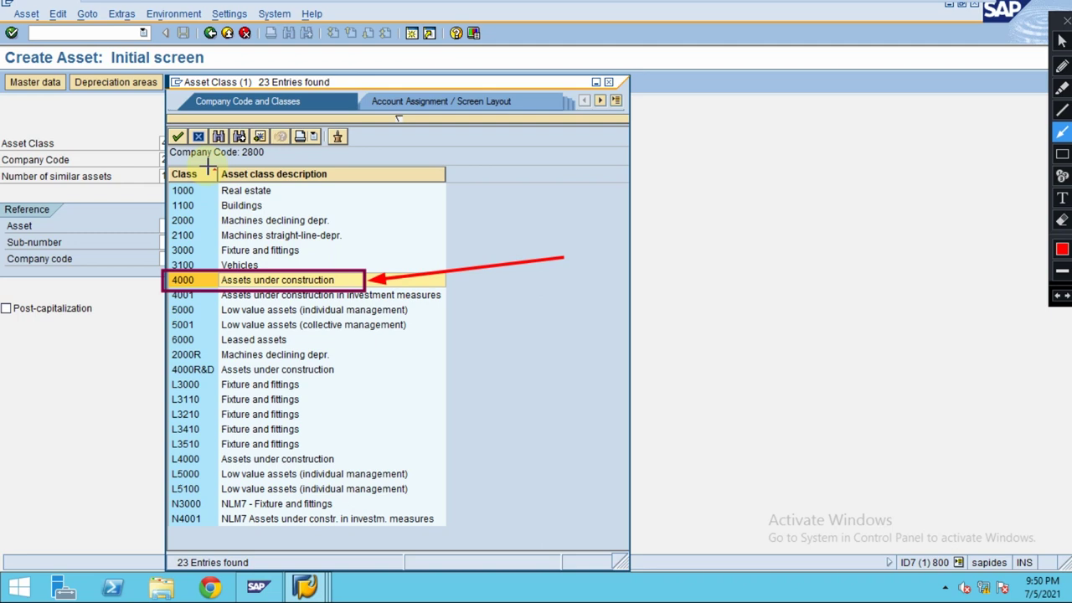
key(Escape)
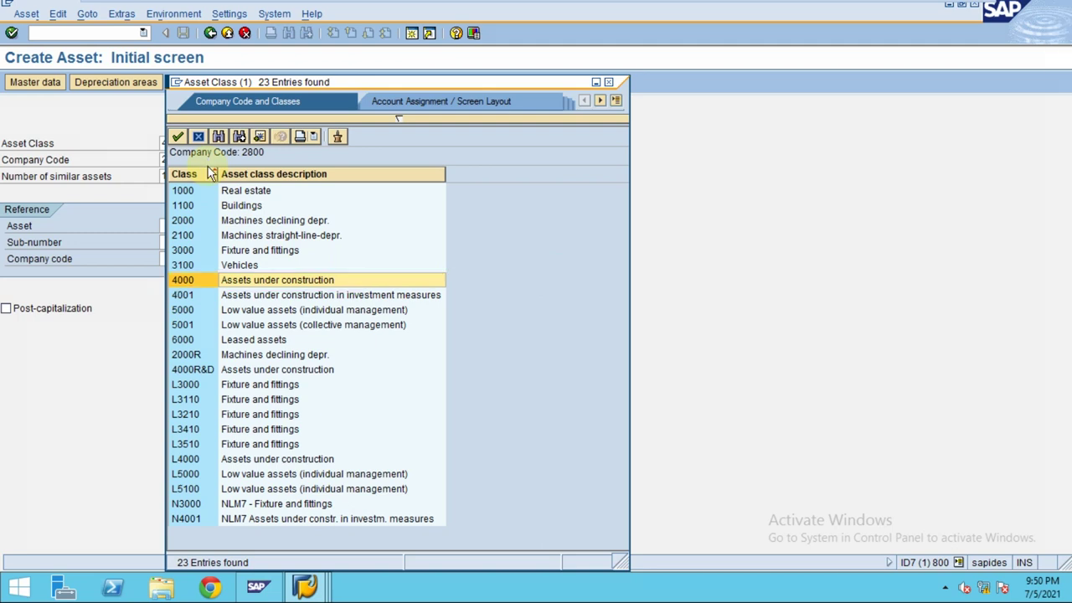
- Accept asset class 4000 for the new asset and continue to its master data
key(Return)
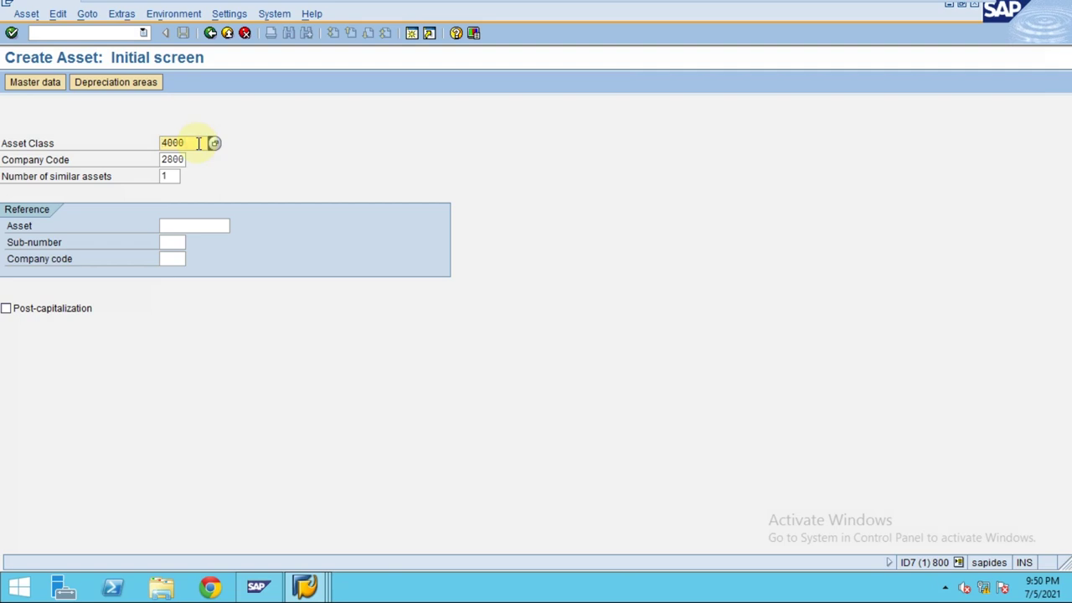
key(Return)
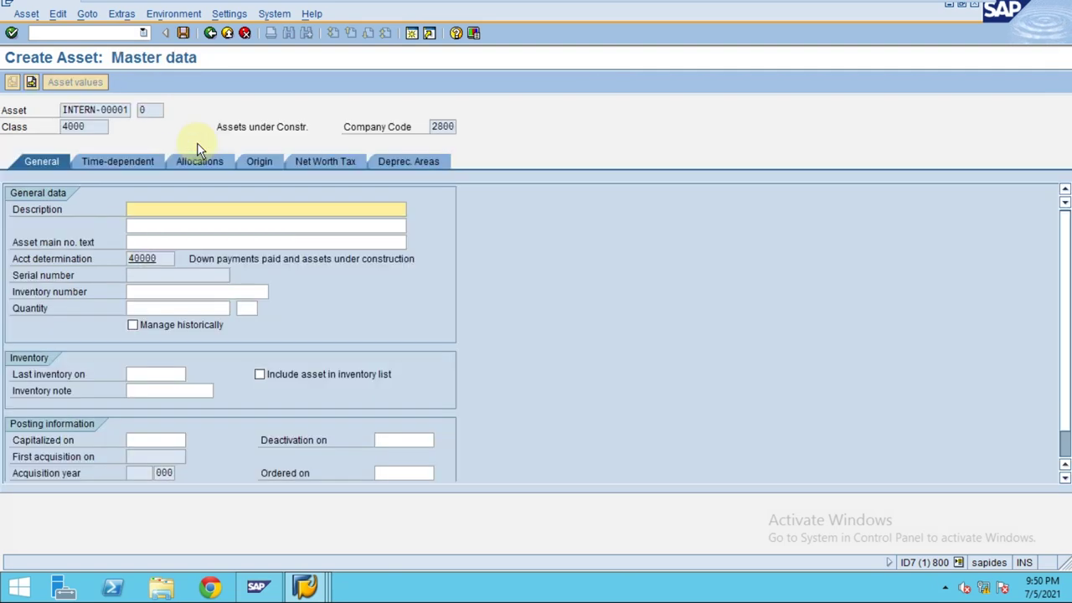
- Enter "Asset Under Construction 2" as the asset's description and carry it over into the asset main number text
click(220, 210)
click(220, 225)
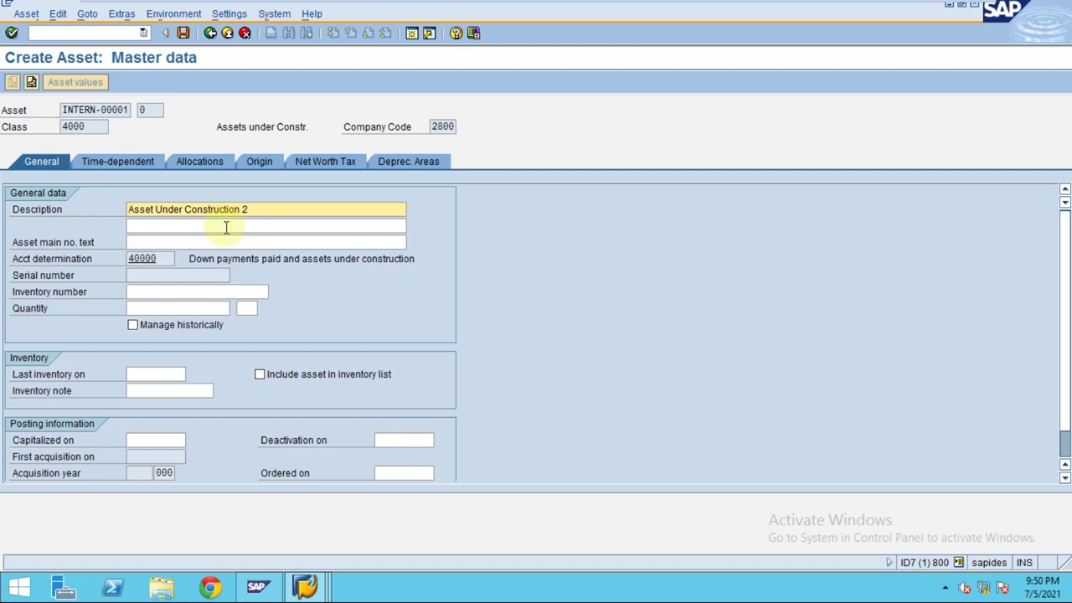
key(BackSpace)
text(3)
click(226, 227)
click(226, 227)
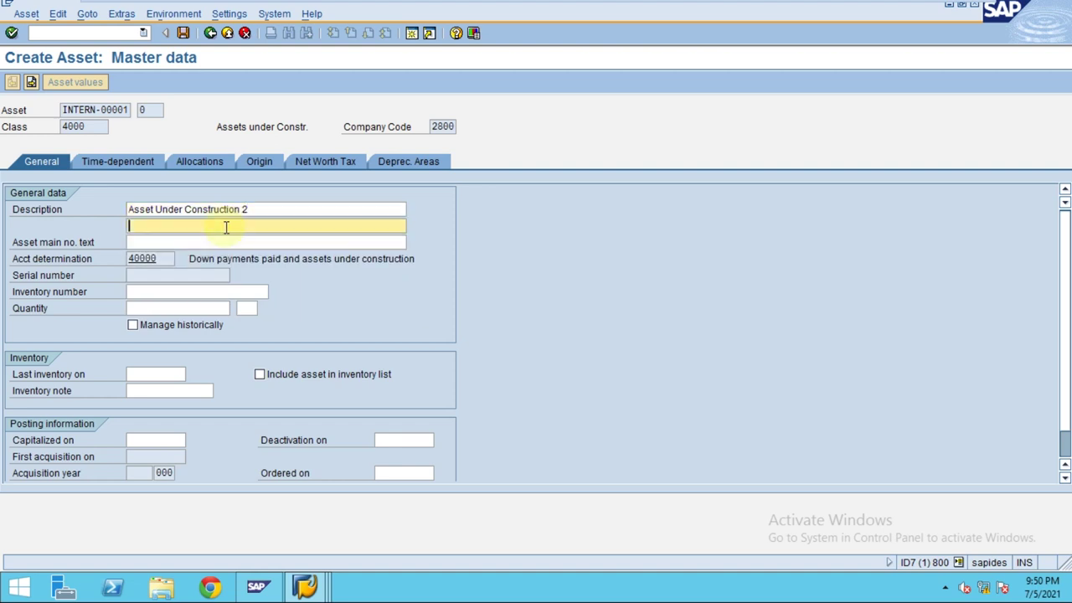
key(Return)
drag(249, 242, 72, 242)
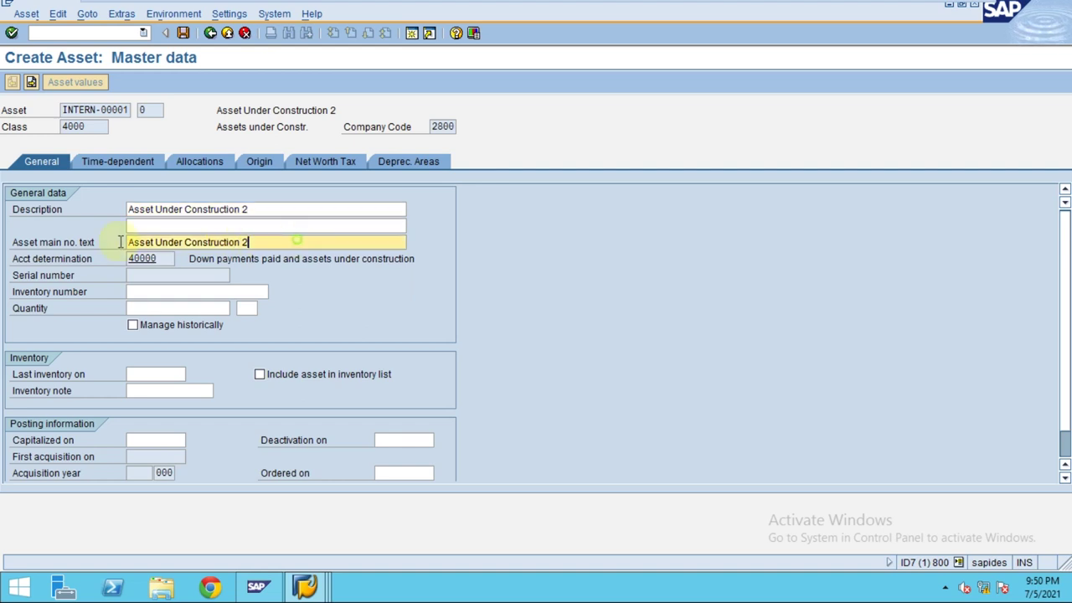
click(168, 225)
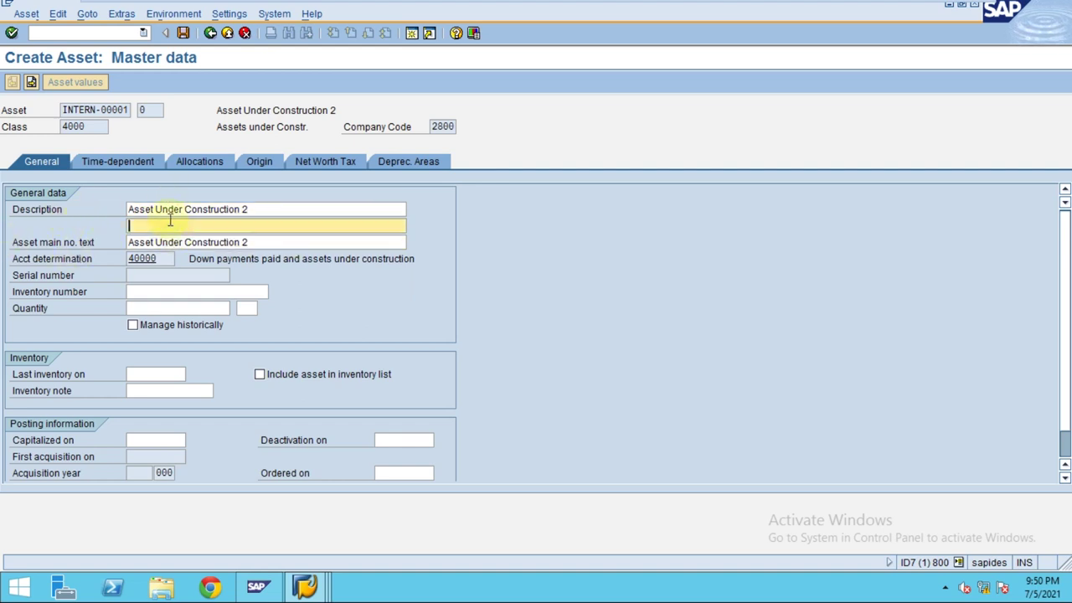
- Review the new asset's time-dependent data and the depreciation key of its book depreciation area
click(129, 163)
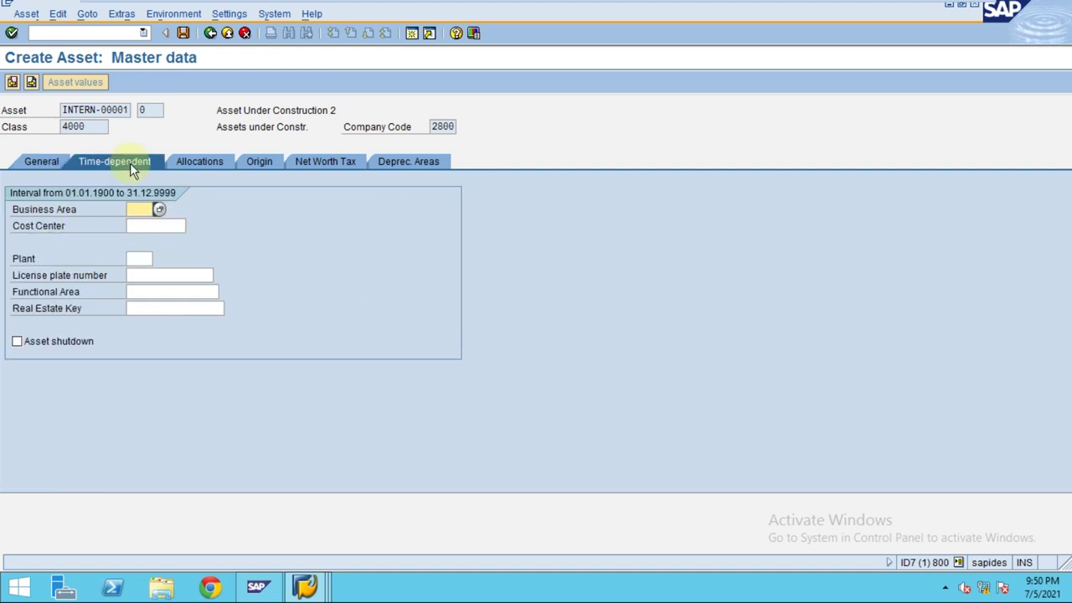
click(146, 225)
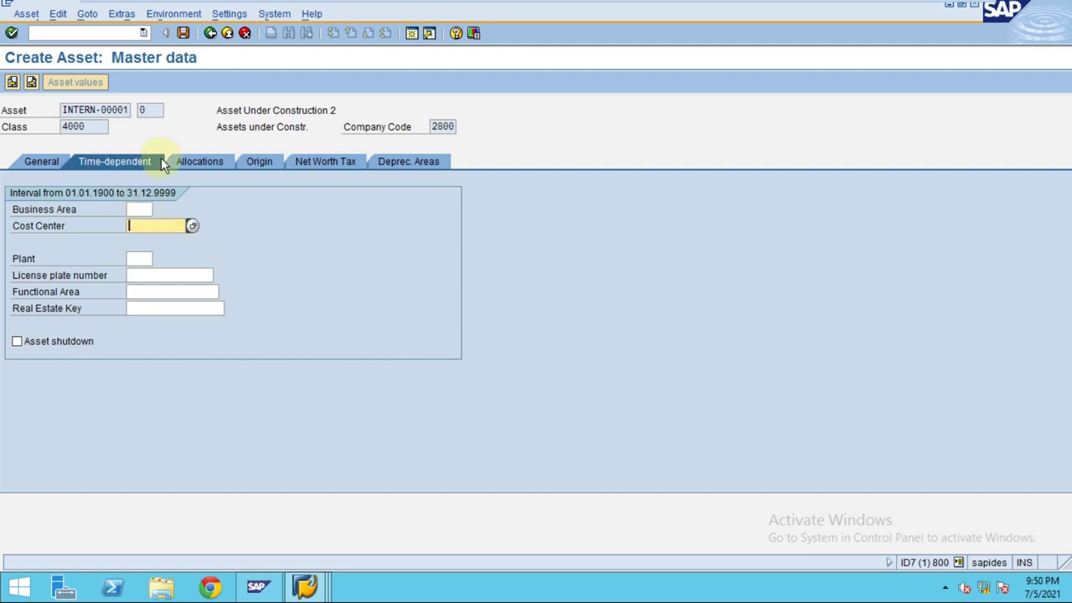
click(407, 162)
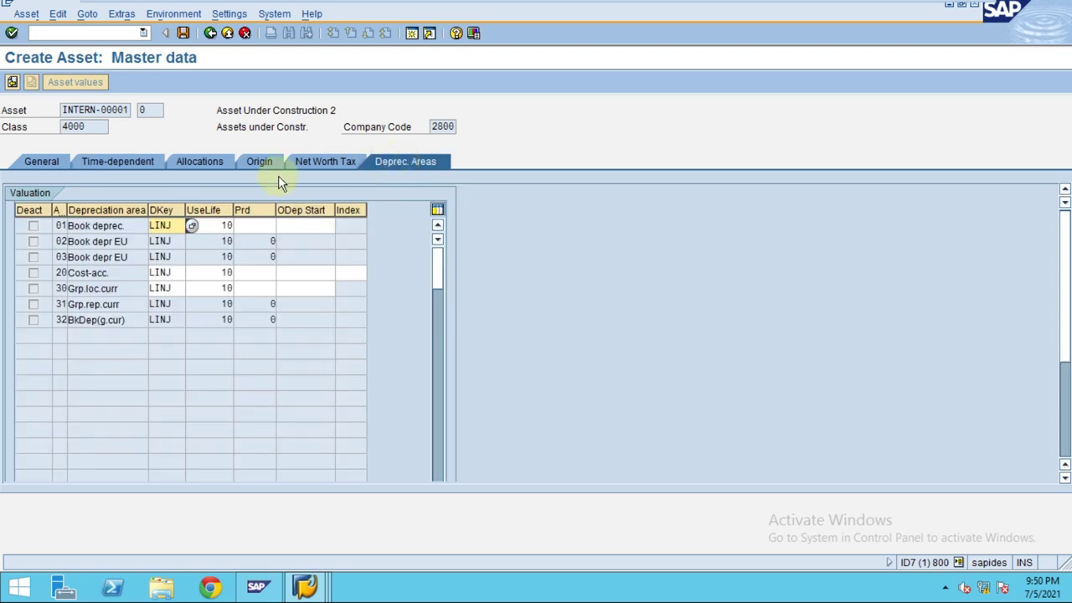
click(168, 228)
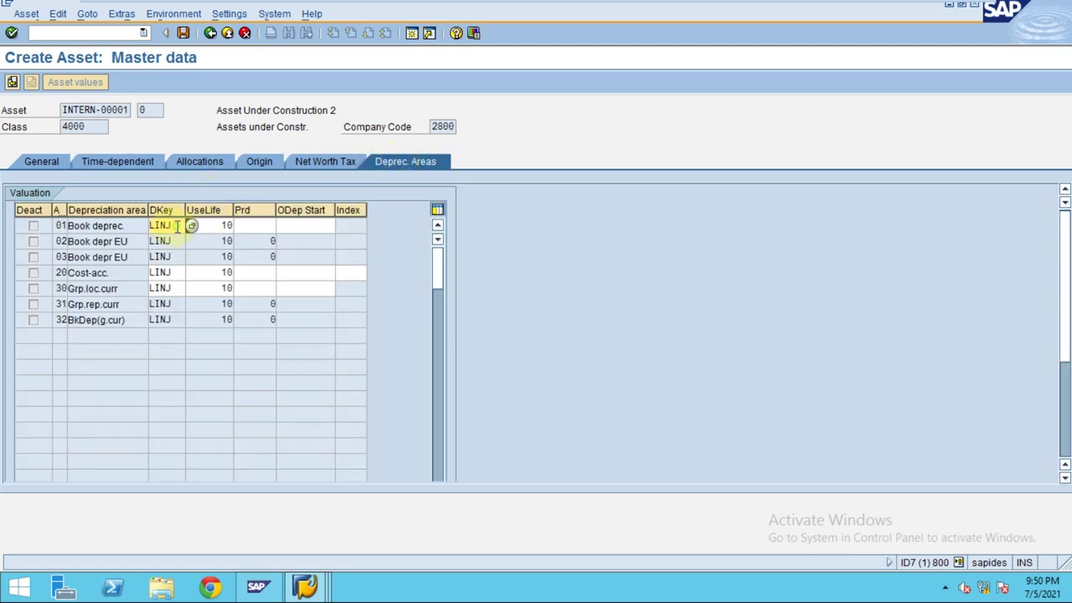
drag(177, 226, 162, 250)
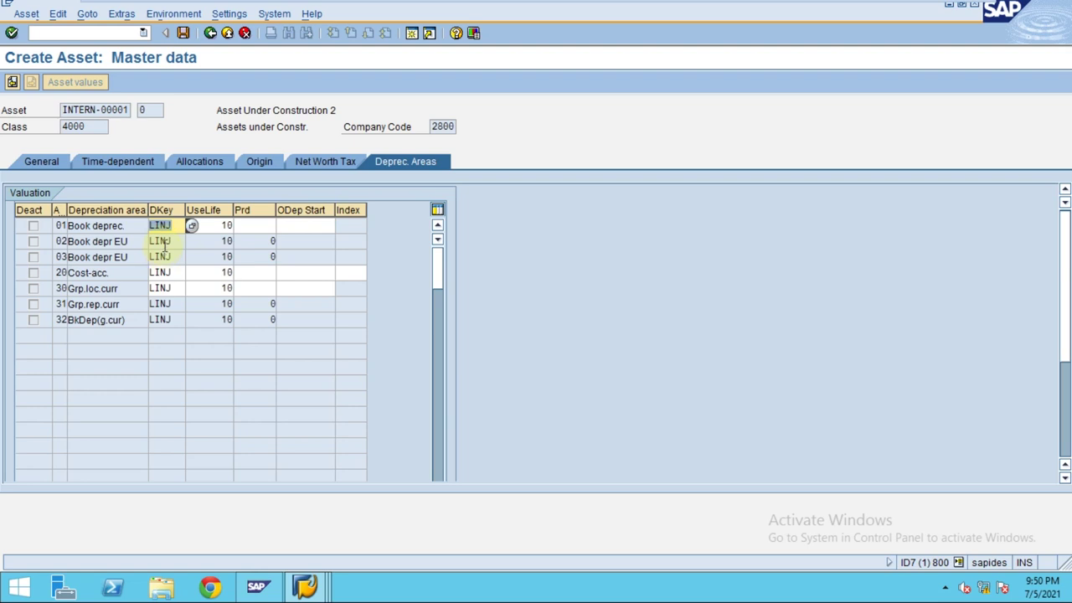
mouse_move(166, 241)
mouse_down()
mouse_move(165, 224)
mouse_move(143, 225)
mouse_move(178, 225)
mouse_up()
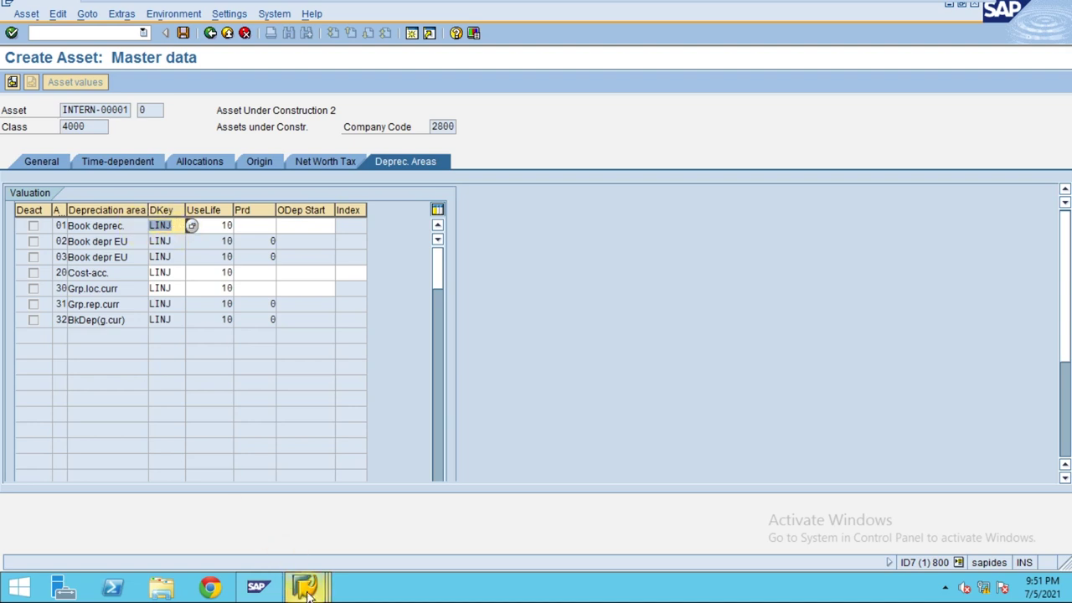
- Switch to the Display IMG session and dismiss its open activity selection
mouse_move(305, 588)
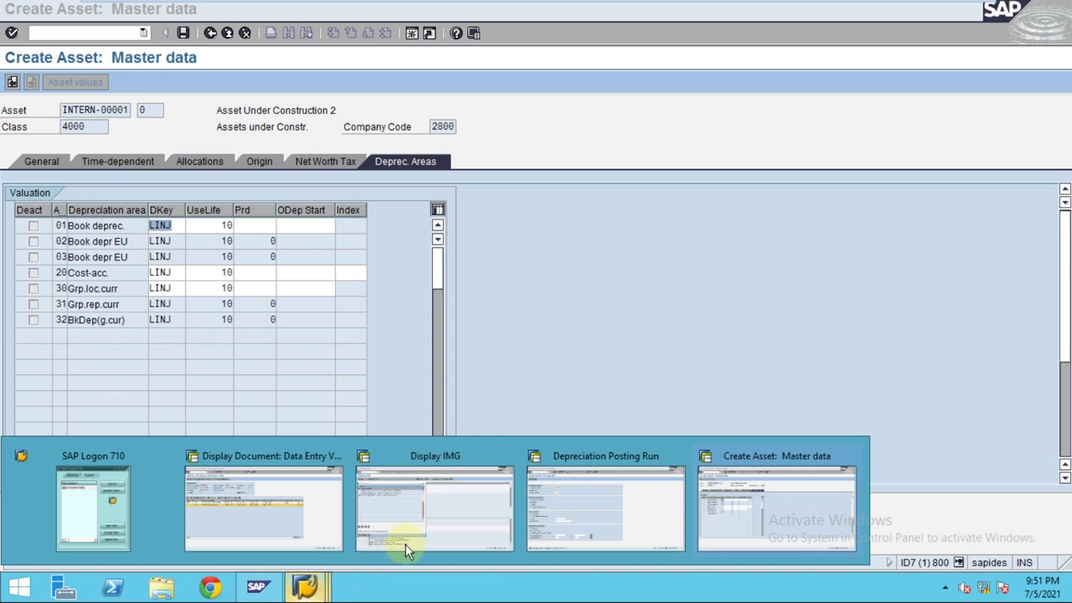
click(425, 528)
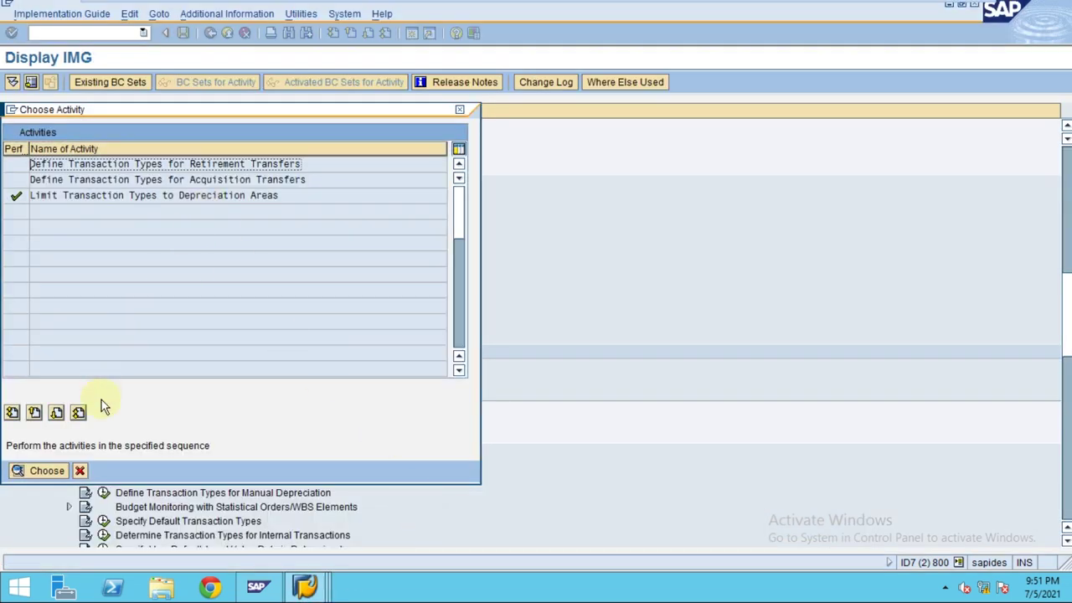
click(80, 471)
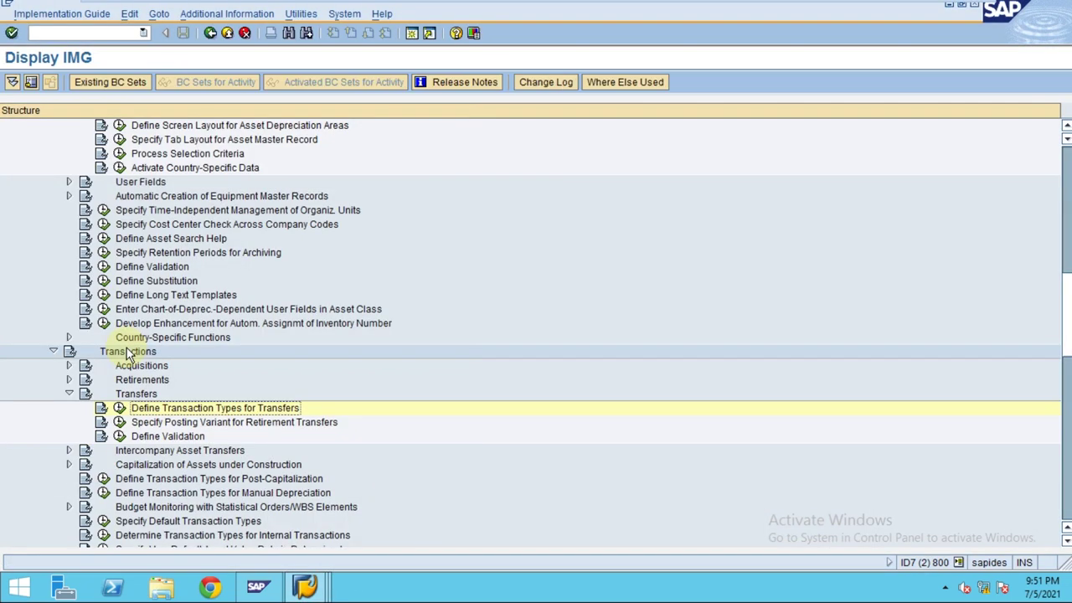
scroll(187, 371, up, 3)
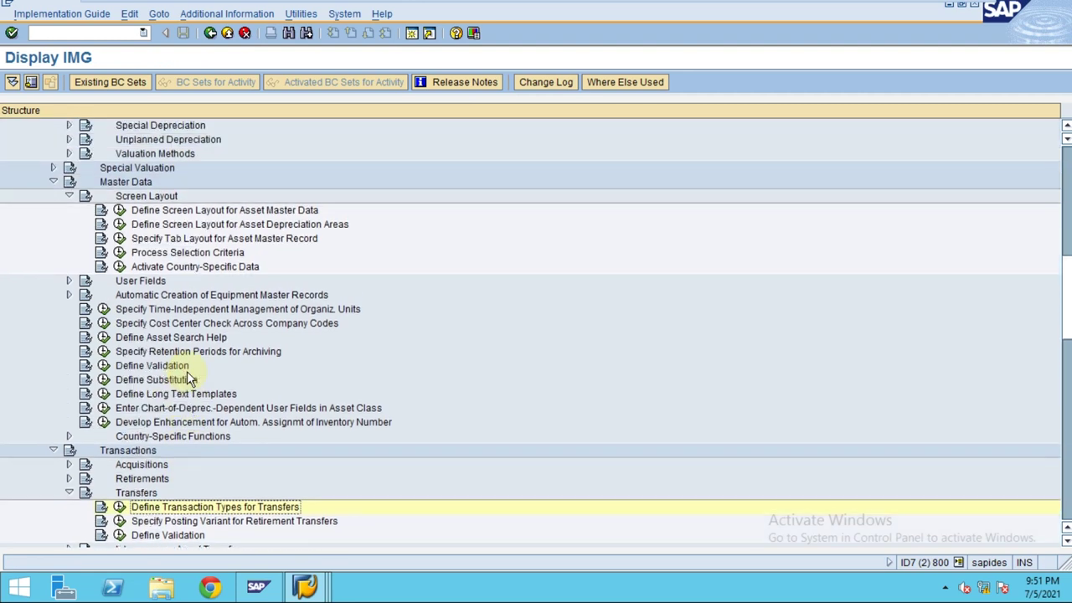
scroll(187, 371, up, 1)
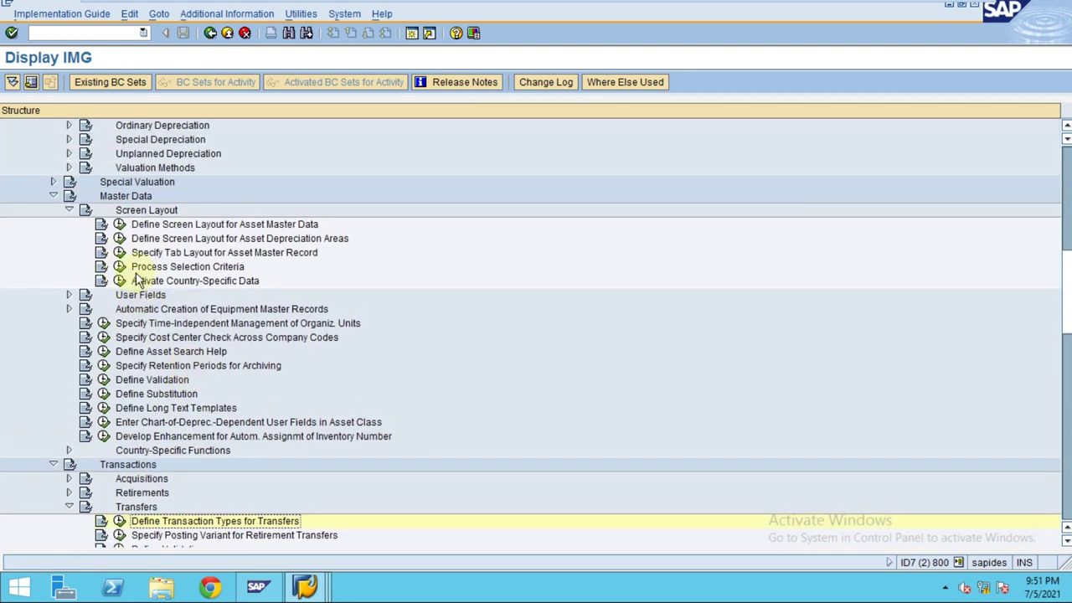
click(120, 240)
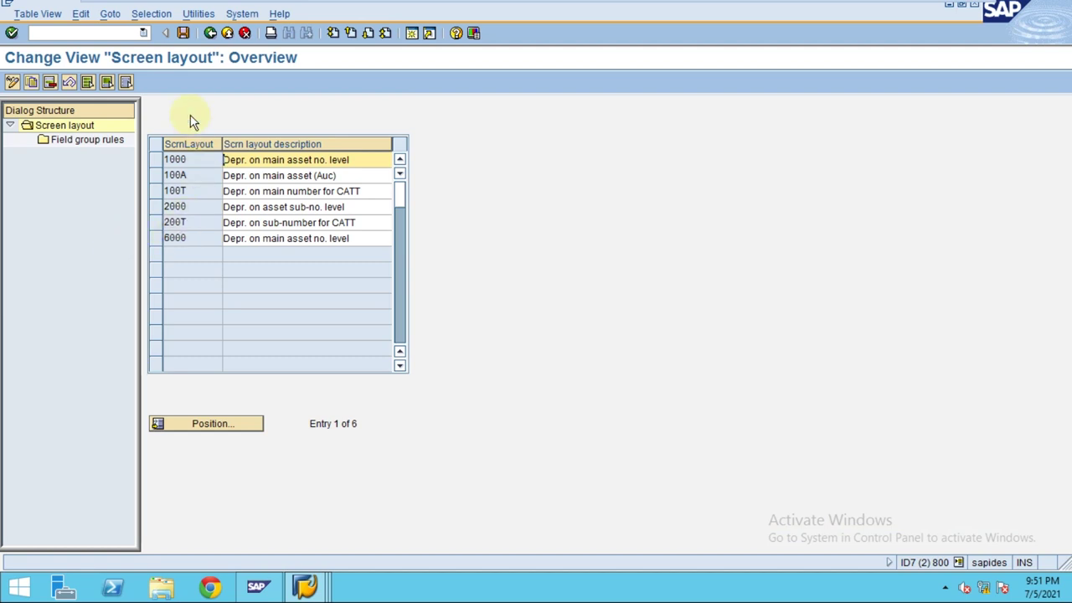
key(F3)
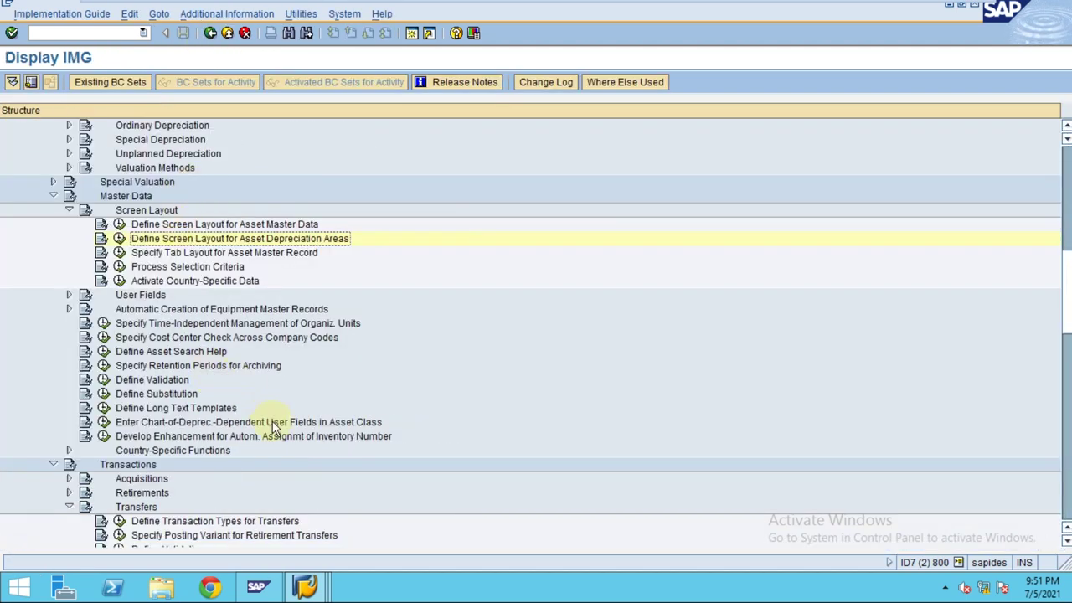
- Open Determine Depreciation Areas in the Asset Class under Asset Accounting's Valuation and display the depreciation areas of class 4000
scroll(323, 398, up, 5)
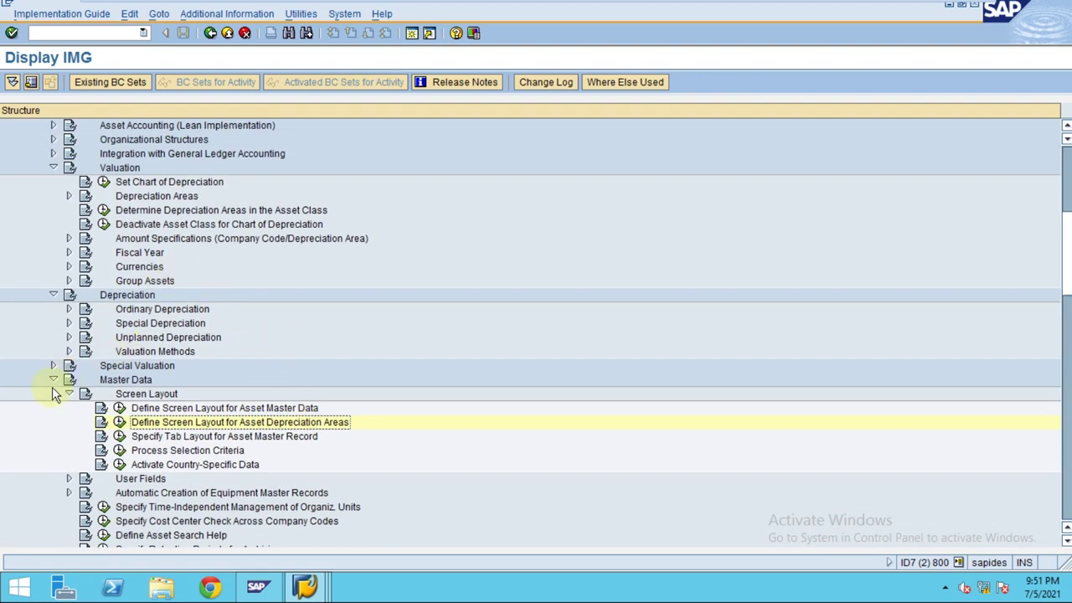
click(53, 380)
click(53, 394)
scroll(215, 366, up, 3)
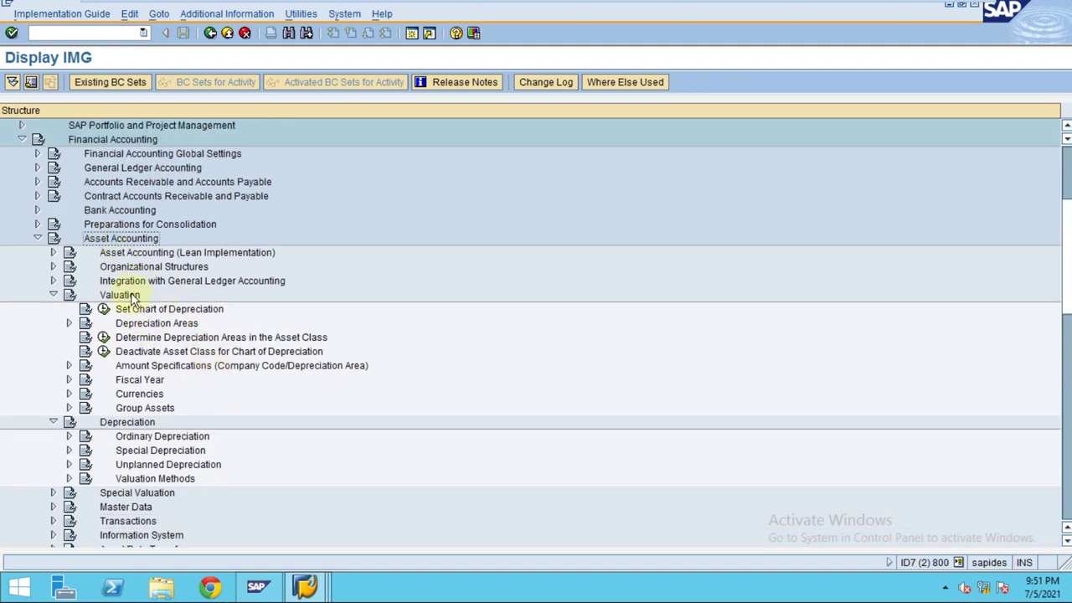
click(154, 340)
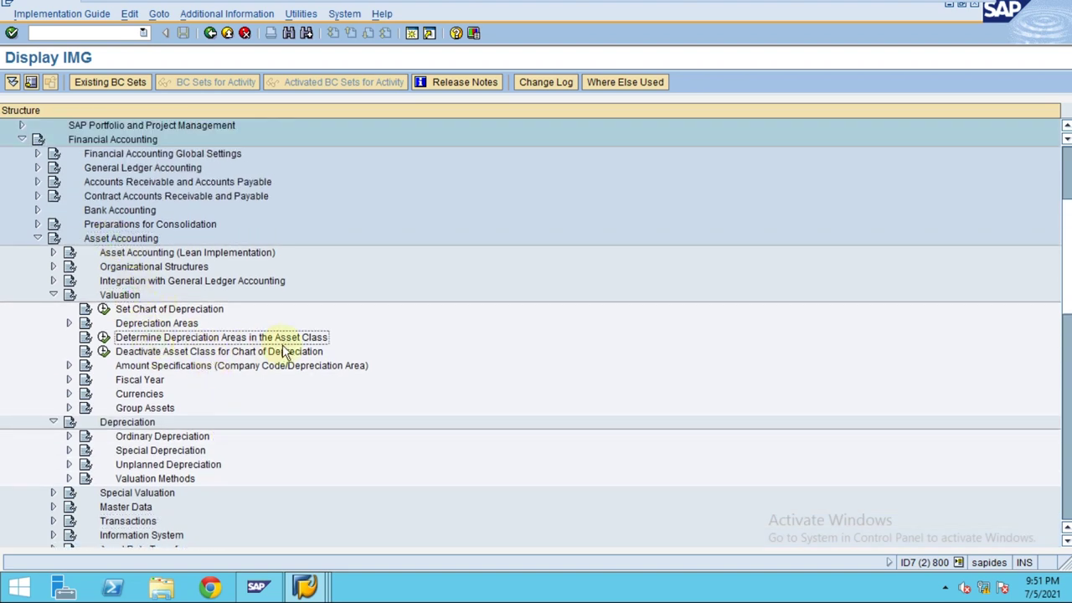
click(104, 338)
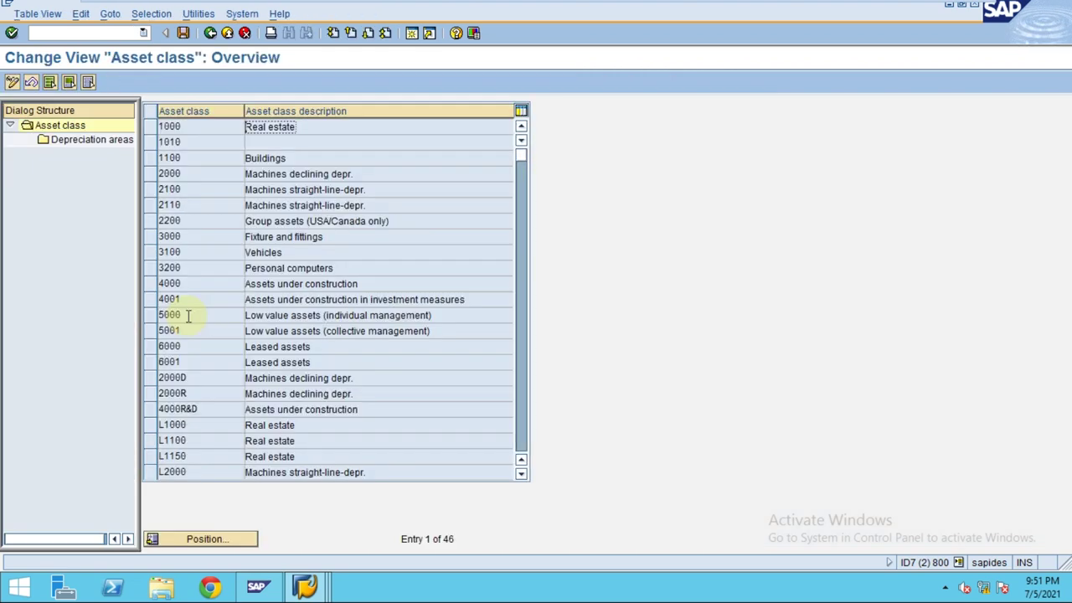
click(157, 284)
double_click(84, 141)
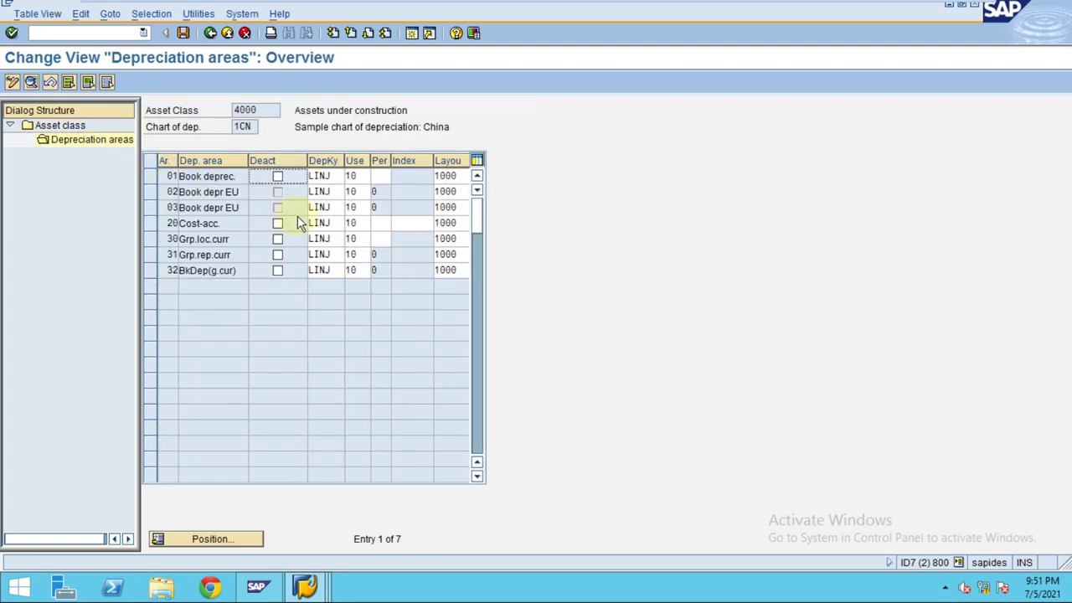
- Set the depreciation key to 0000 for areas 01 Book deprec., 02 Book depr EU and 03 Book depr EU of class 4000
key(Tab)
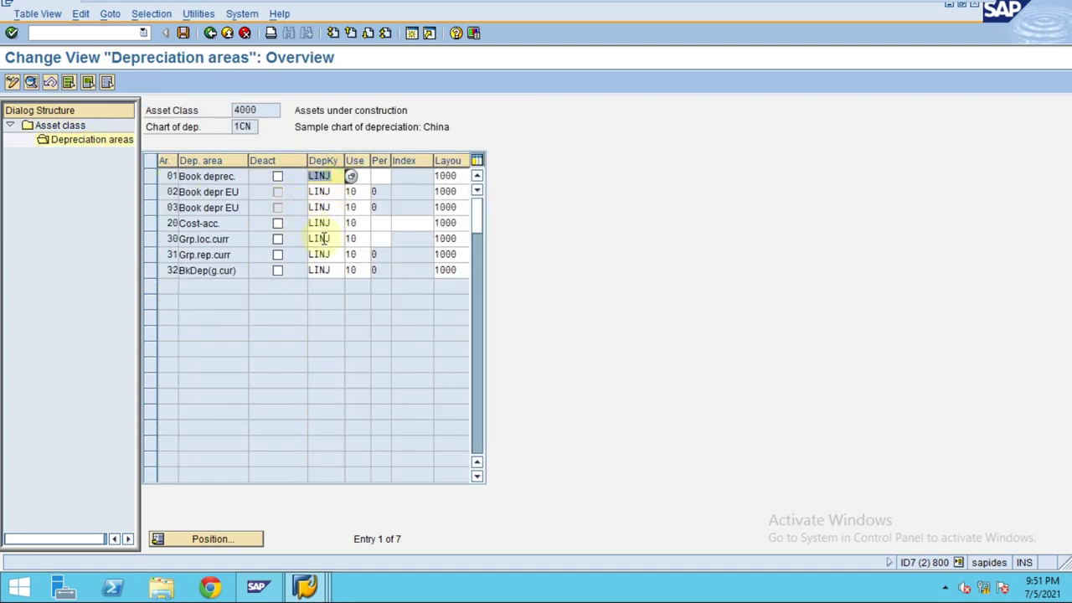
text(0000)
drag(343, 175, 271, 185)
key(Down)
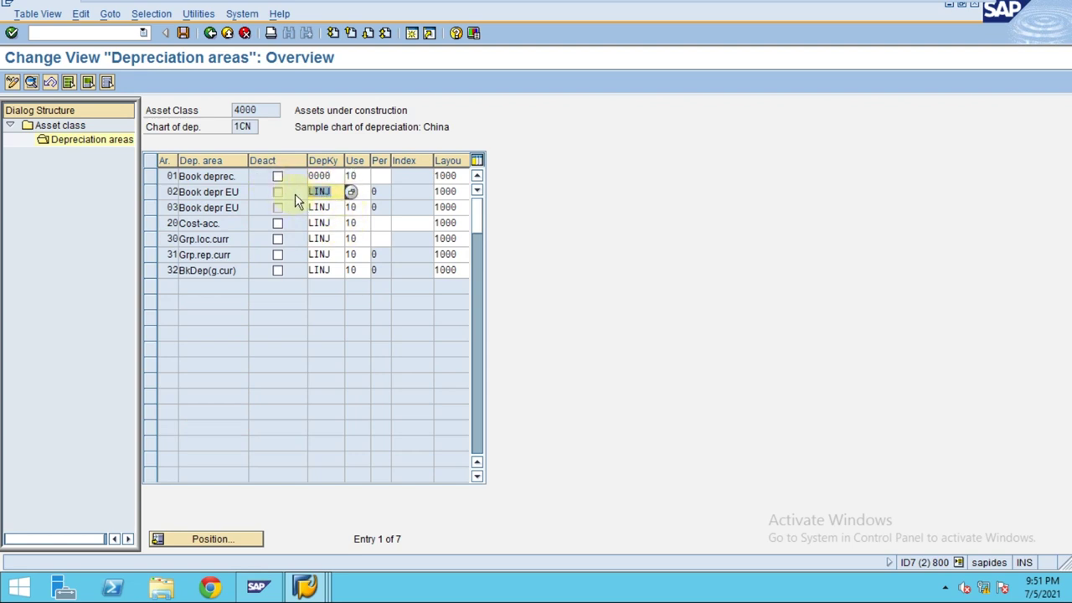
key(Down)
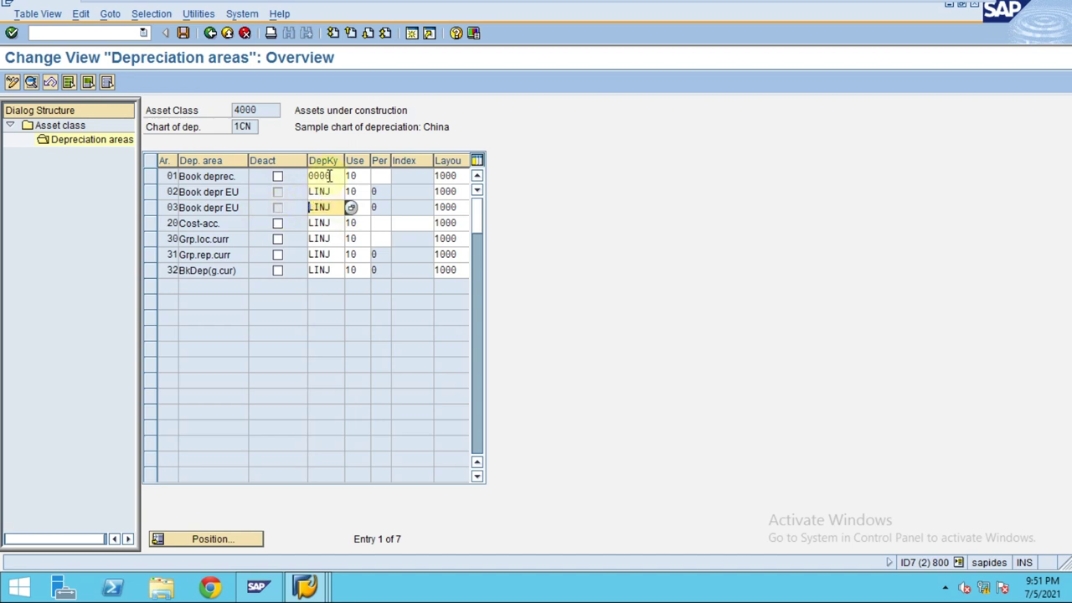
key(Up)
key(Up)
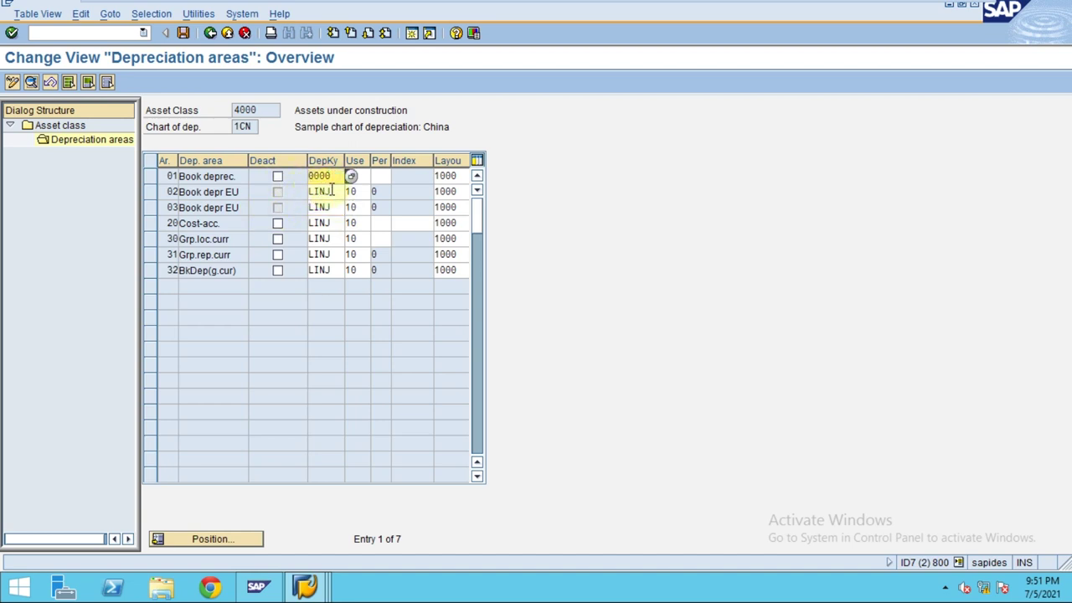
key(Down)
text(0000)
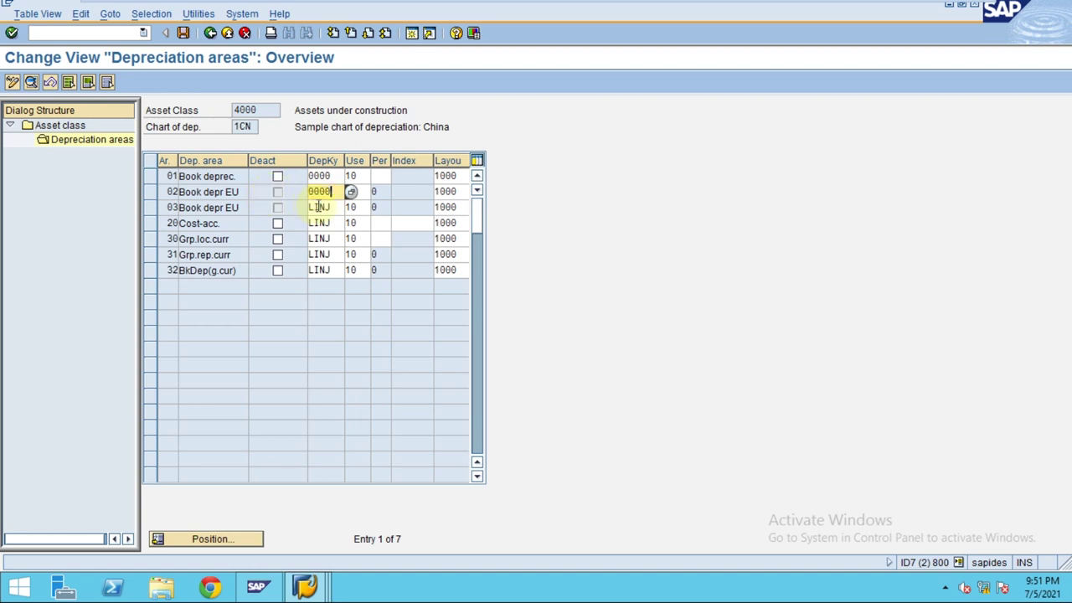
key(Down)
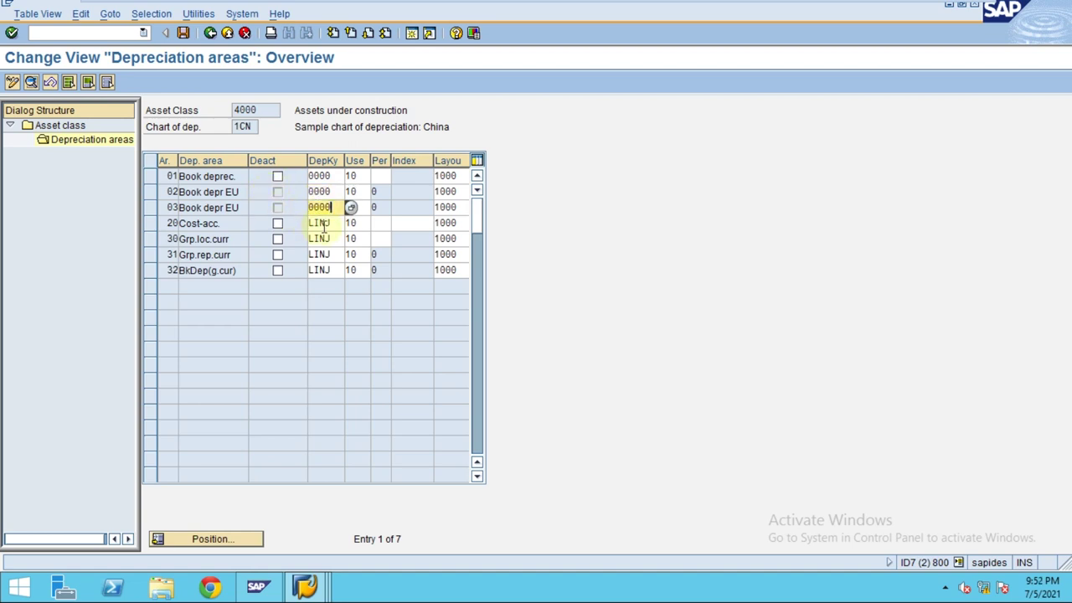
- Set the depreciation key to 0000 for areas 20 Cost-acc., 30 Grp.loc.curr, 31 Grp.rep.curr and 32 BkDep(g.cur)
key(Down)
text(0000)
key(Down)
text(0000)
key(Down)
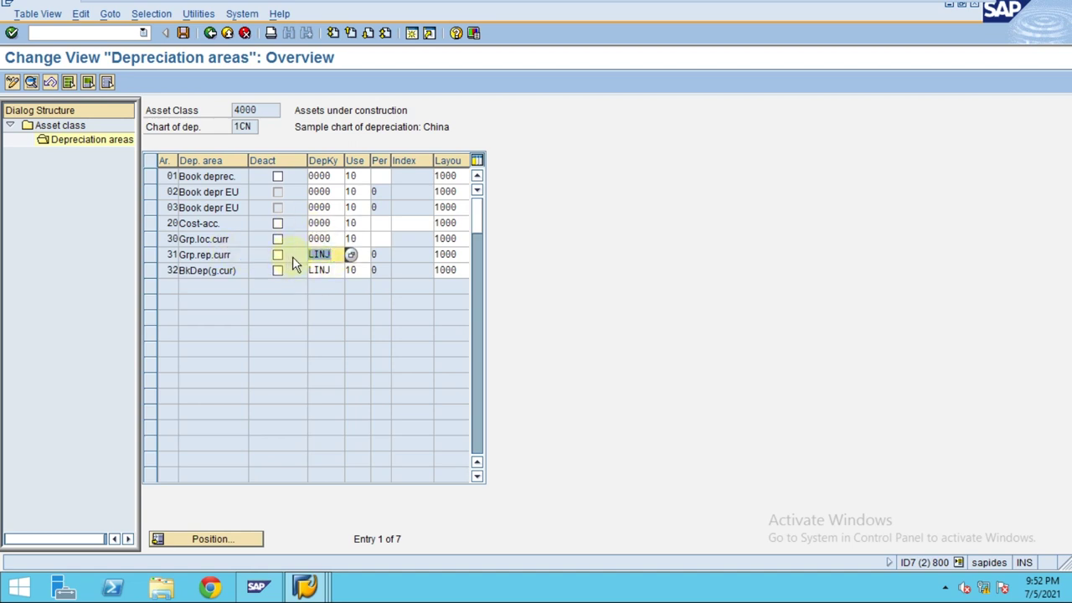
text(0000)
key(Down)
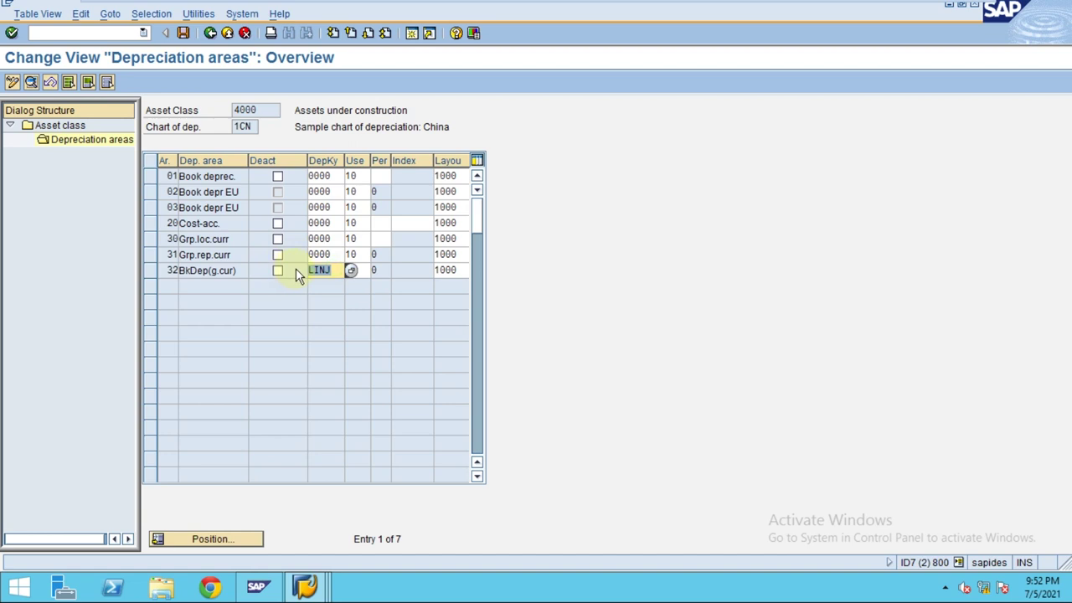
text(0000)
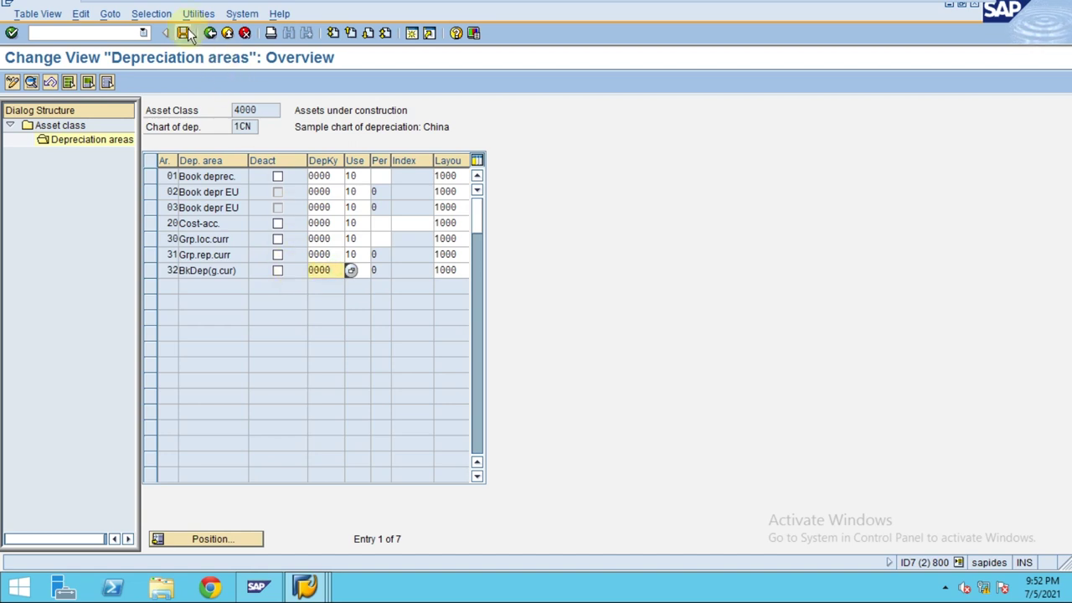
- Save the depreciation area changes under the customizing request "New Company Code" and return to the implementation guide
click(185, 32)
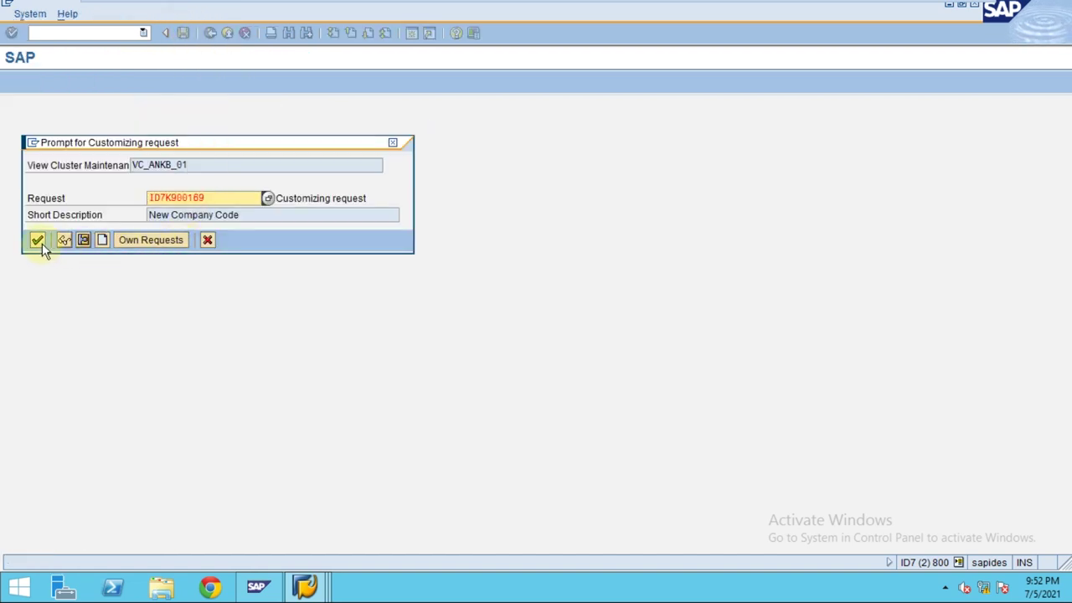
click(38, 241)
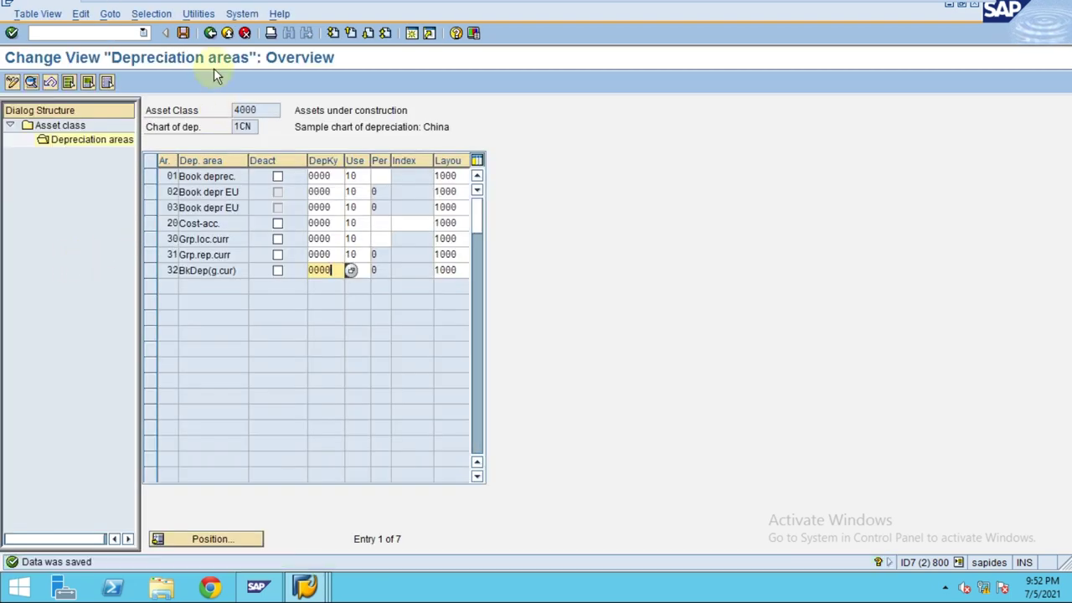
click(227, 32)
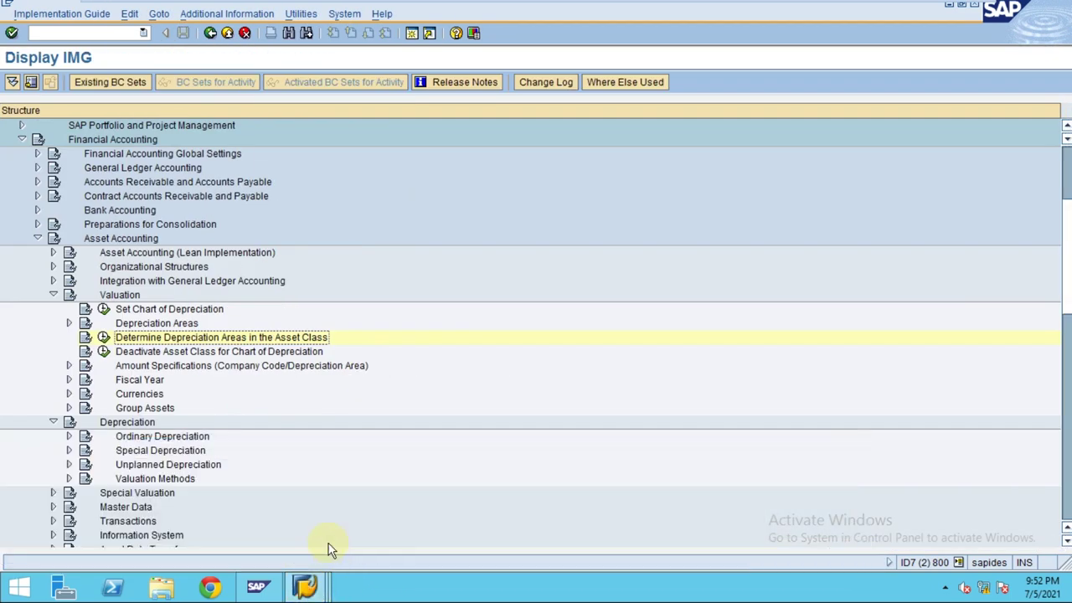
- Switch to the Display Document session and close it
click(312, 591)
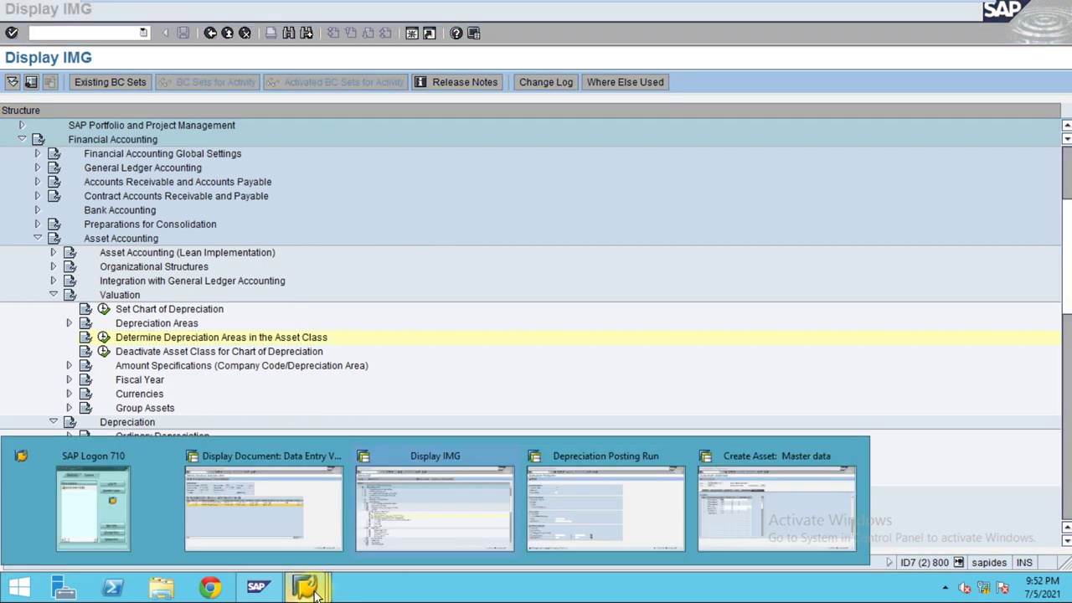
click(284, 516)
click(295, 14)
click(303, 48)
- Switch to the Create Asset session and leave the unfinished asset without saving it
click(305, 586)
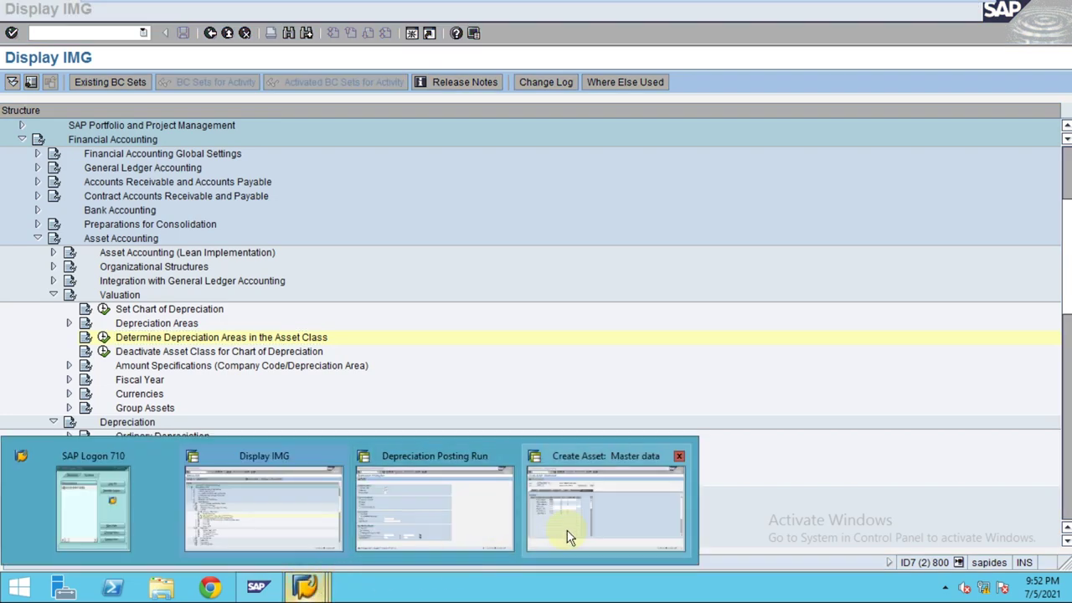
click(589, 519)
click(228, 35)
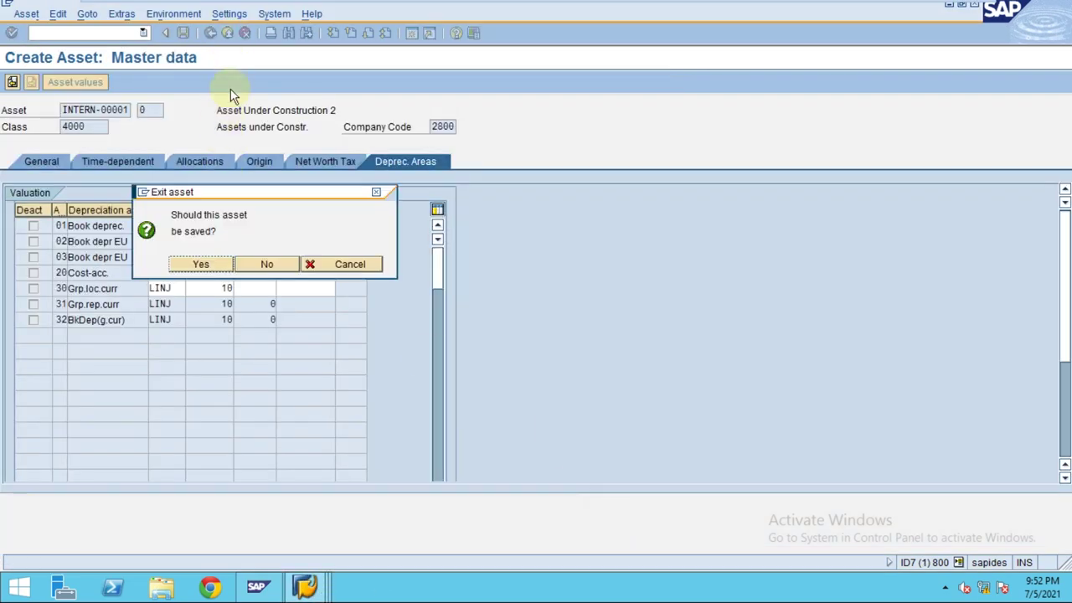
click(265, 264)
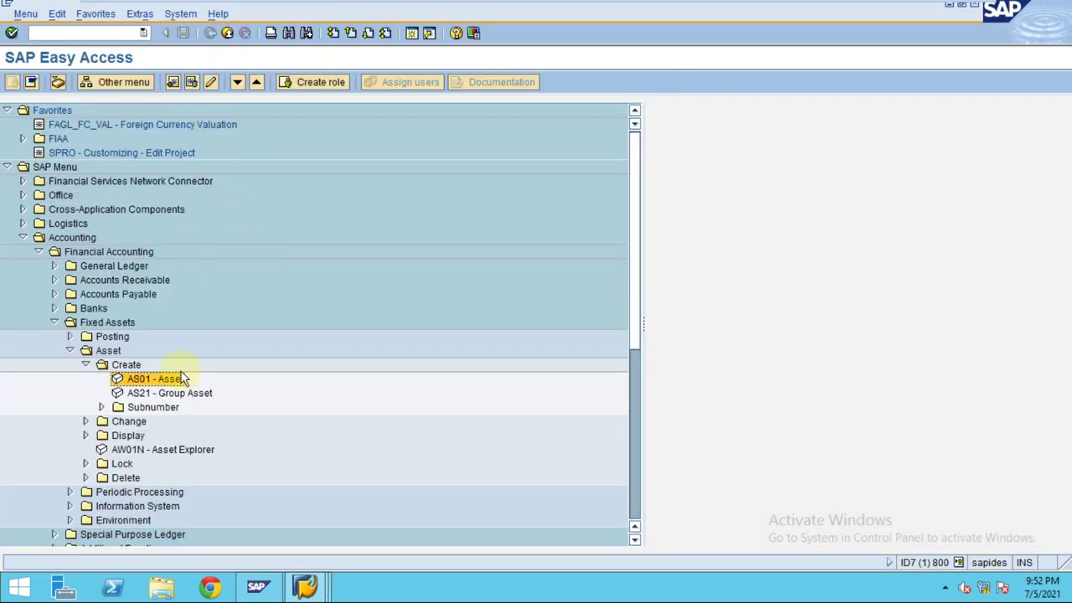
- Start a new asset with AS01 for class 4000 in company code 2800 and describe it as "Asset Under Construction 2"
double_click(159, 378)
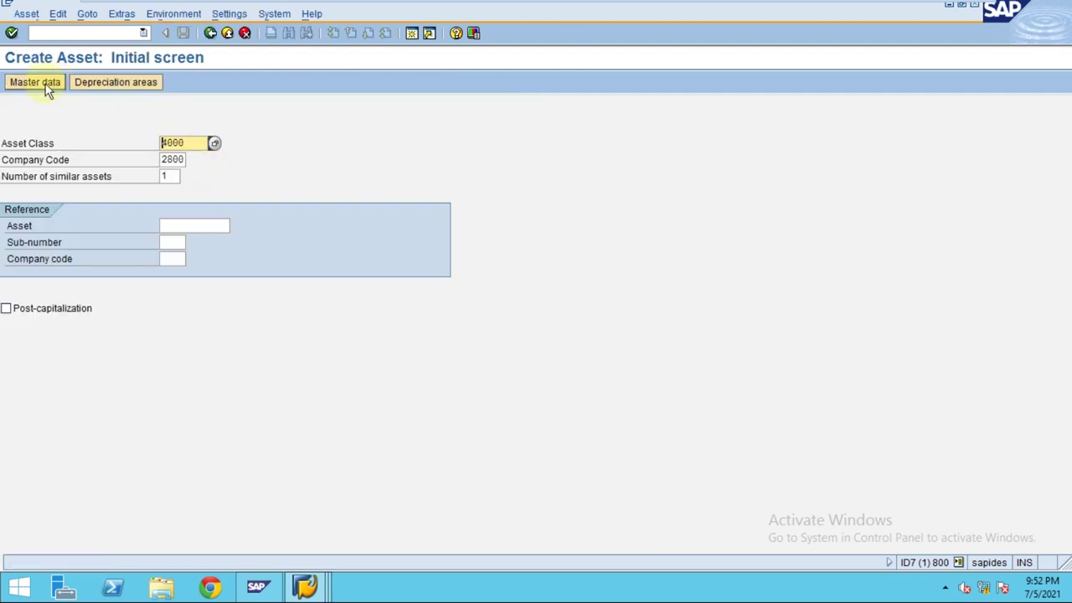
click(38, 82)
click(159, 213)
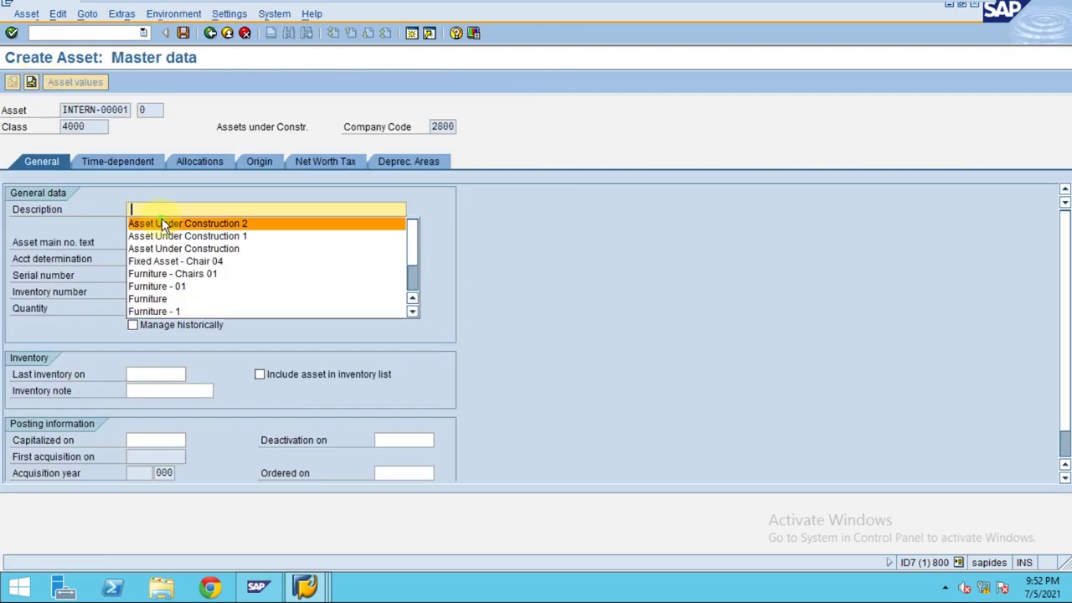
click(160, 223)
- Review the new asset's time-dependent data and the depreciation keys and useful lives of its depreciation areas
click(135, 161)
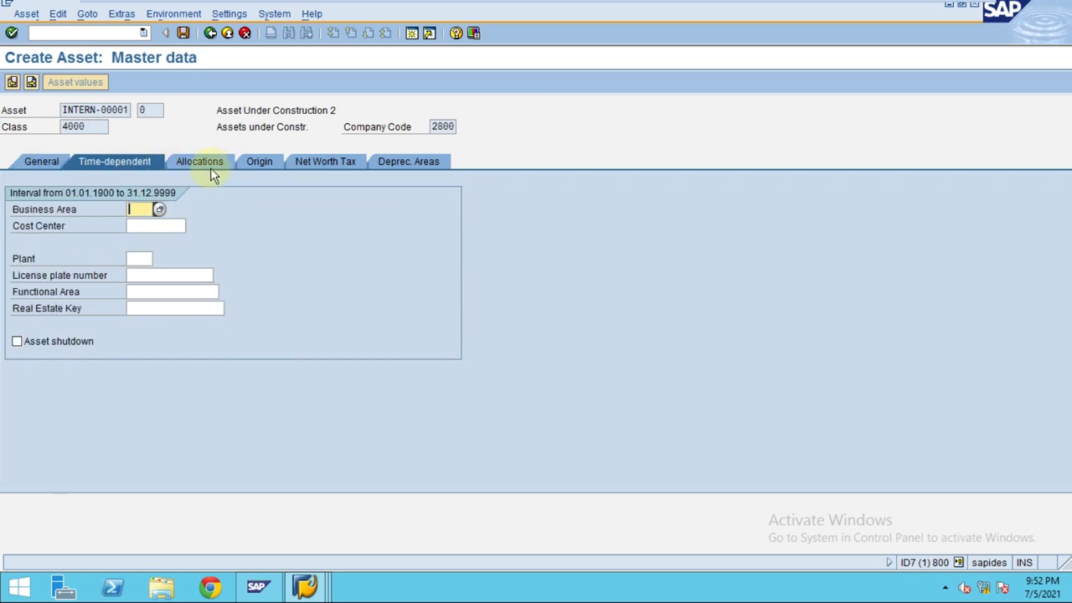
click(418, 158)
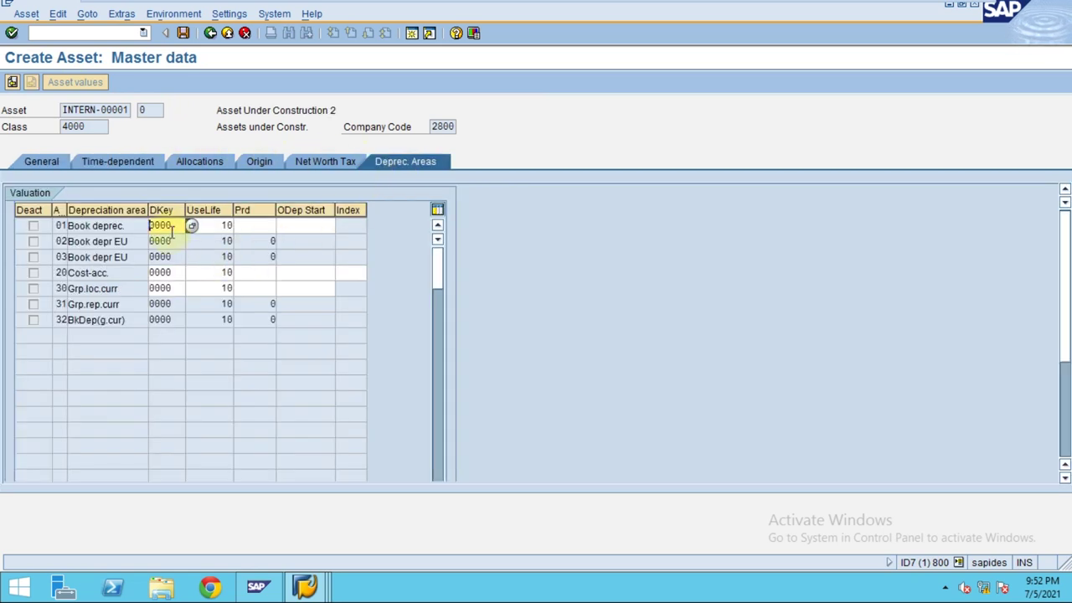
mouse_move(469, 7)
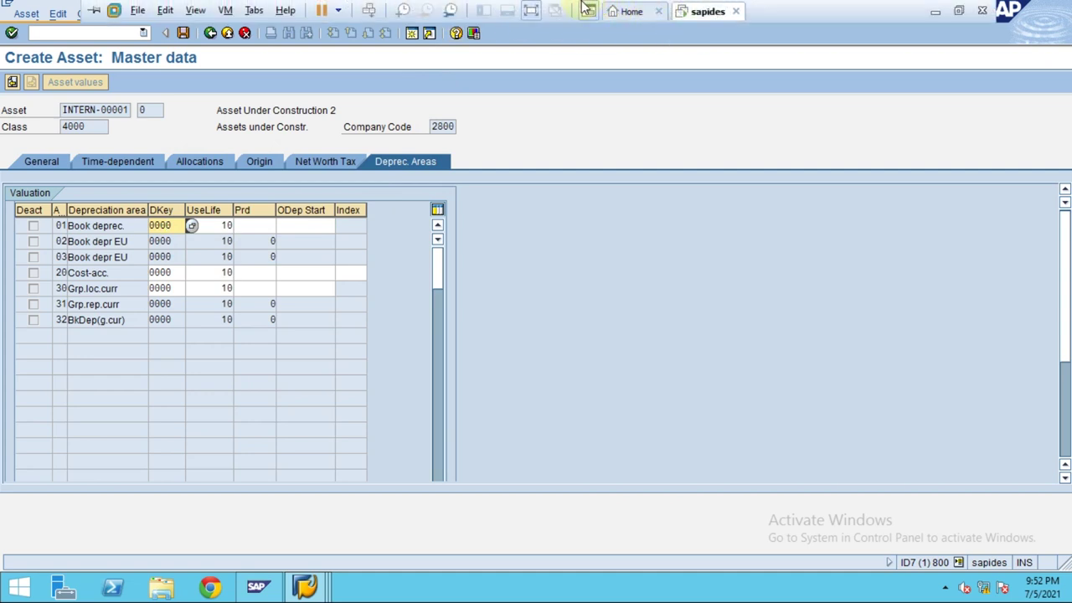
mouse_move(557, 9)
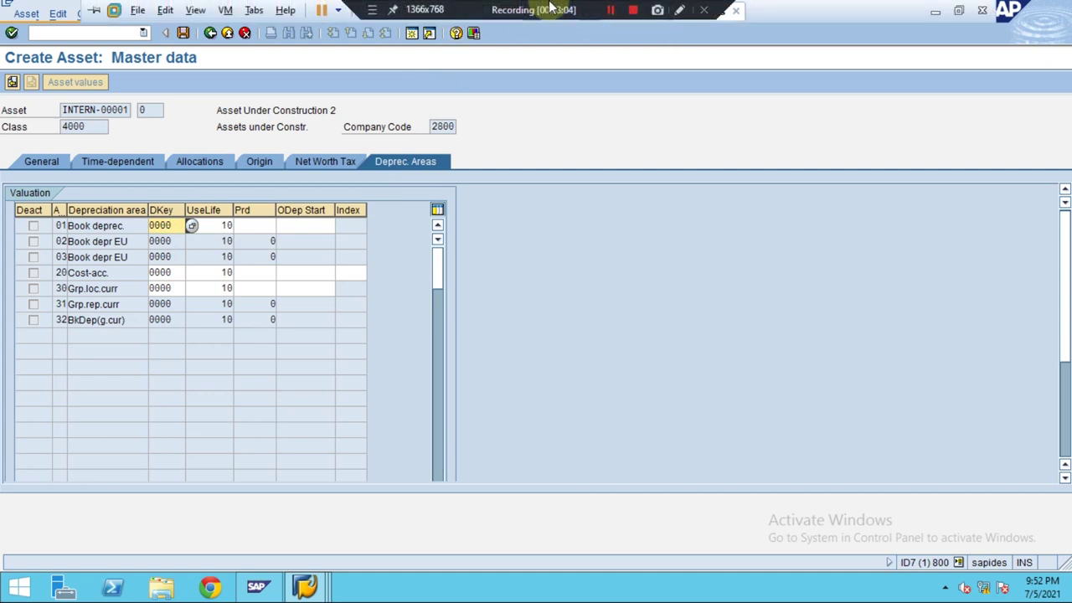
click(680, 17)
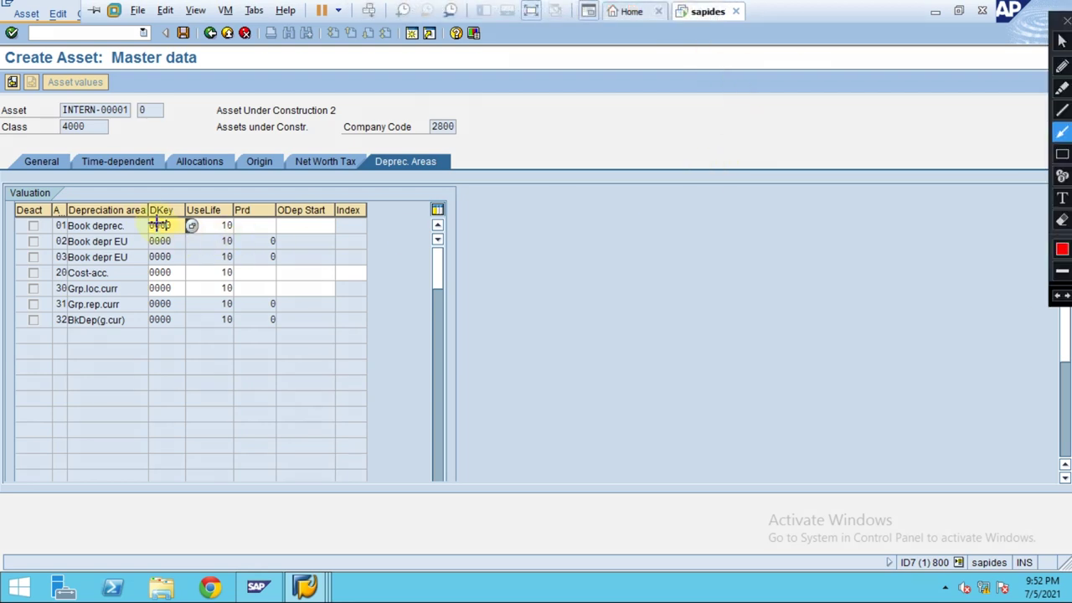
mouse_move(142, 198)
mouse_down()
mouse_move(204, 341)
mouse_move(175, 311)
mouse_move(148, 216)
mouse_up()
key(Escape)
click(256, 270)
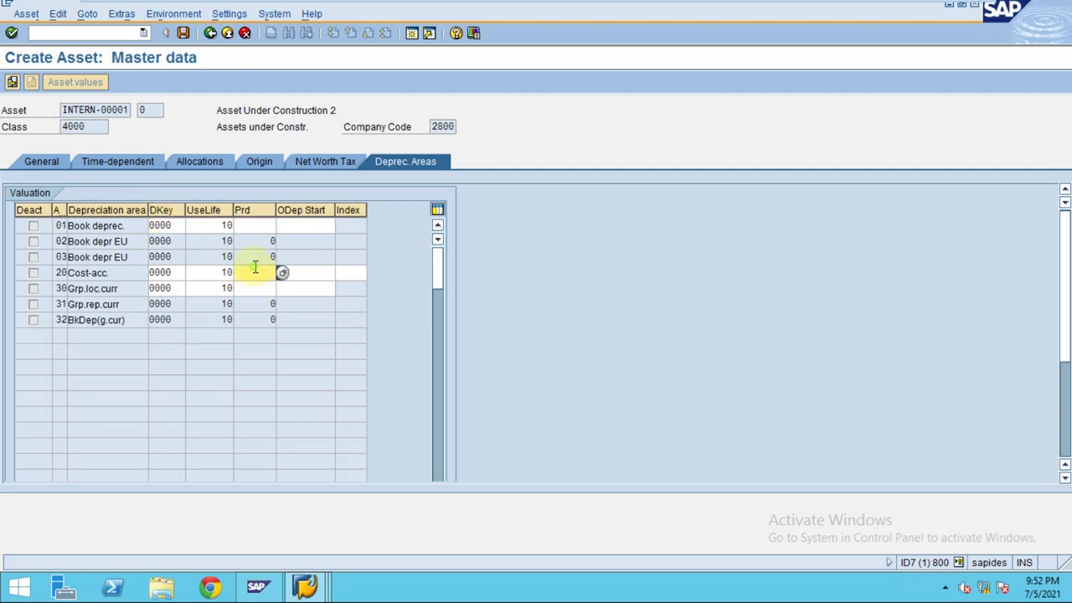
double_click(225, 224)
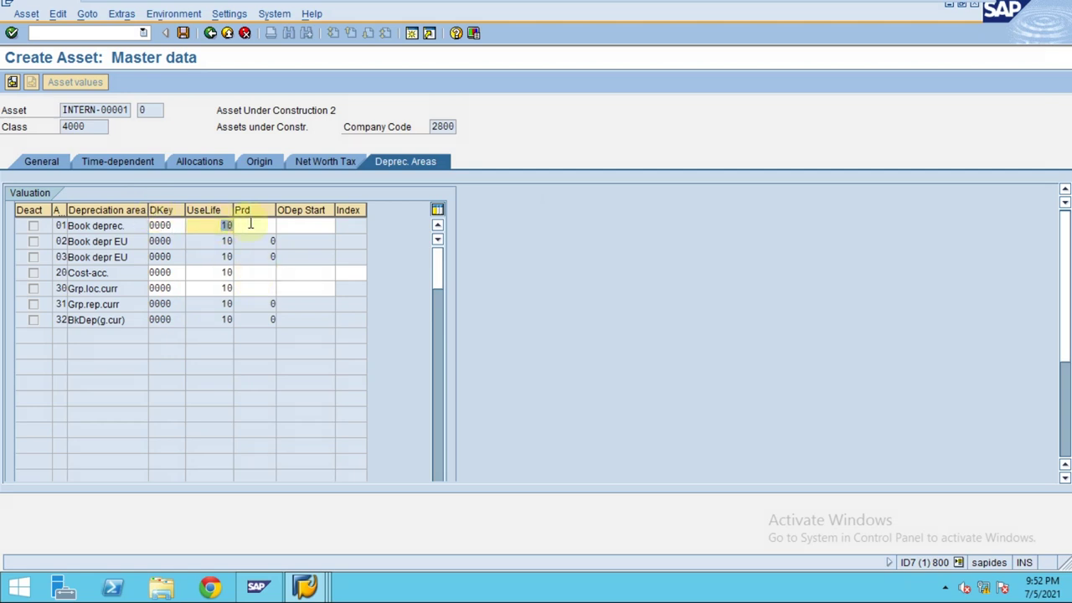
double_click(216, 257)
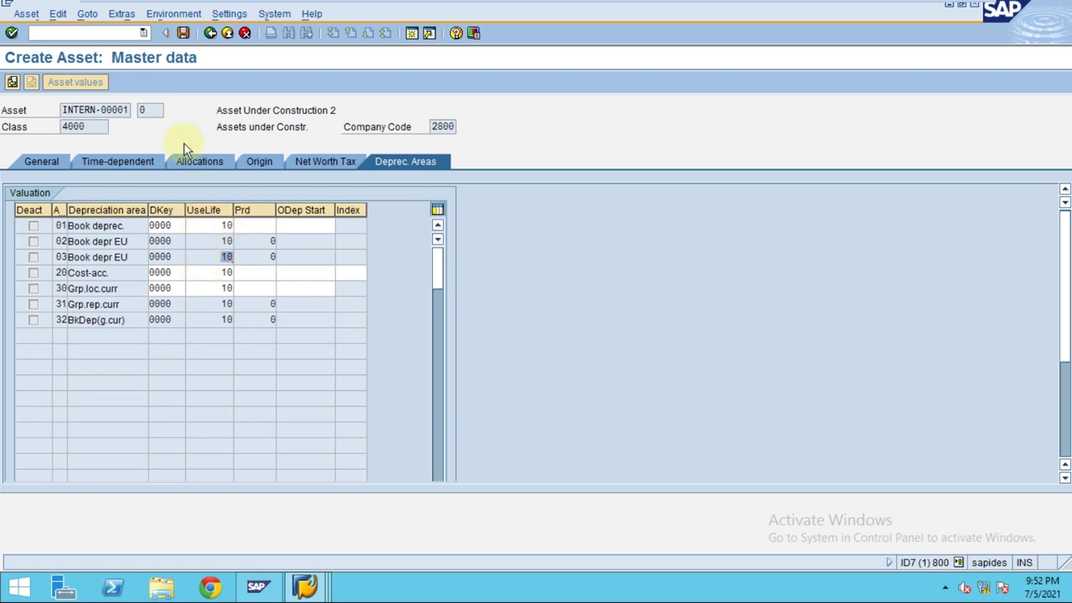
click(159, 225)
drag(172, 225, 144, 226)
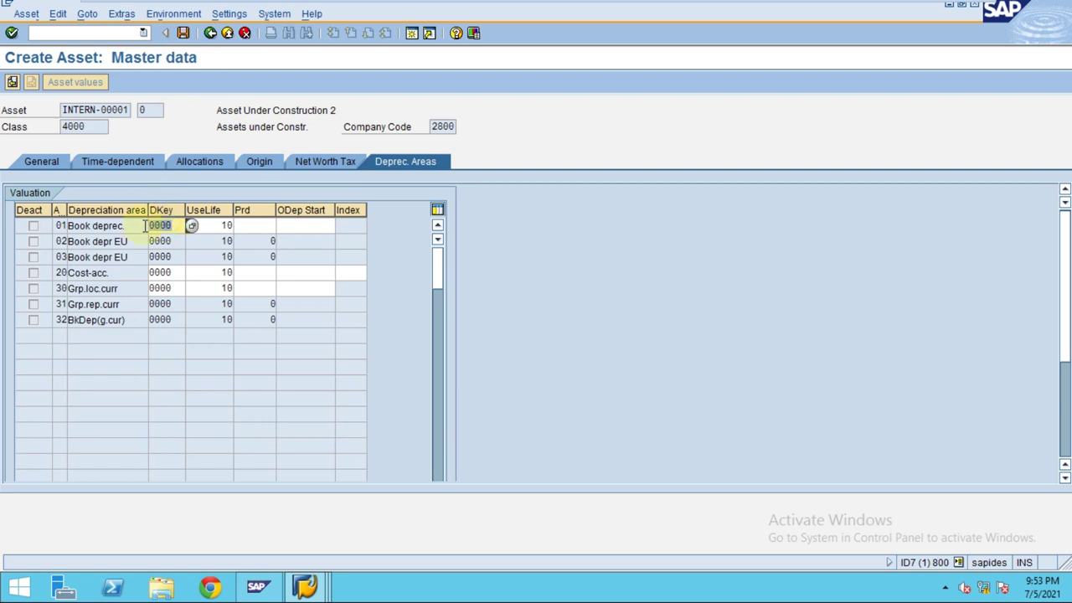
- Save the new asset under construction and exit asset creation
click(184, 32)
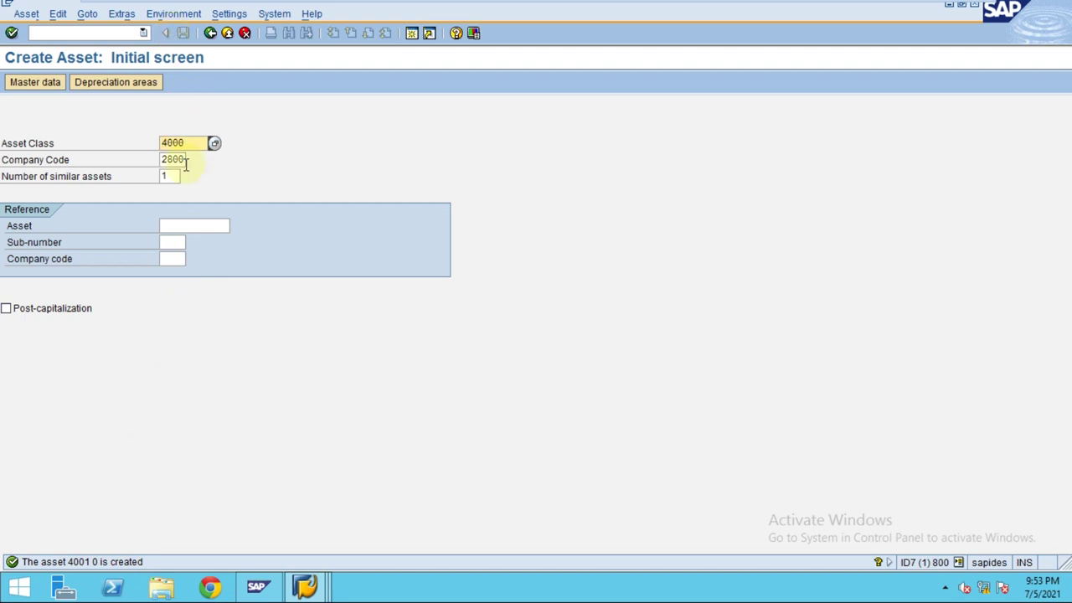
click(227, 33)
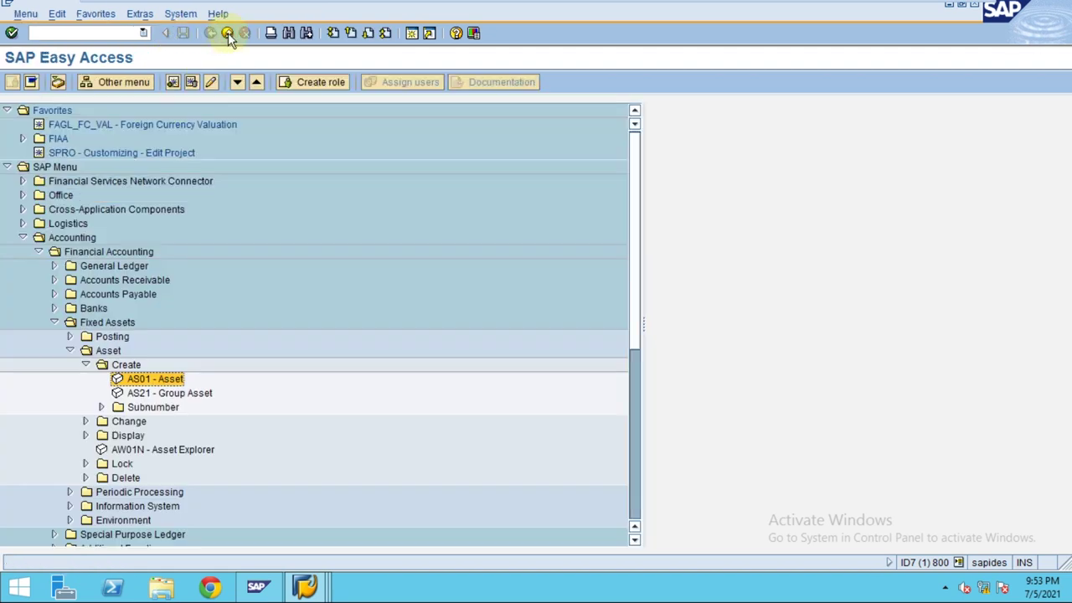
click(122, 34)
text(f-)
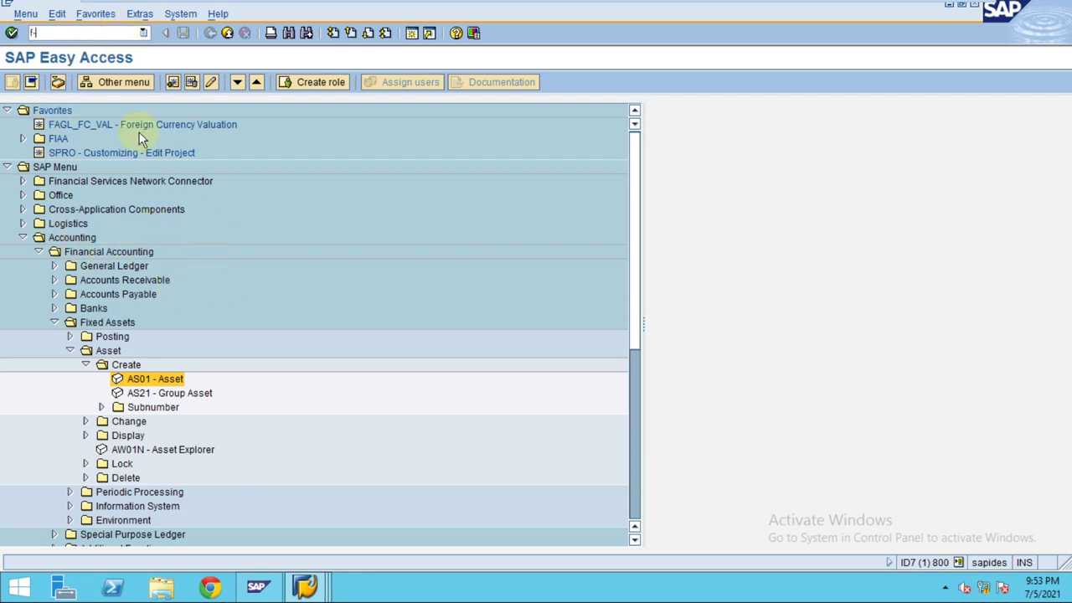
click(123, 33)
key(BackSpace)
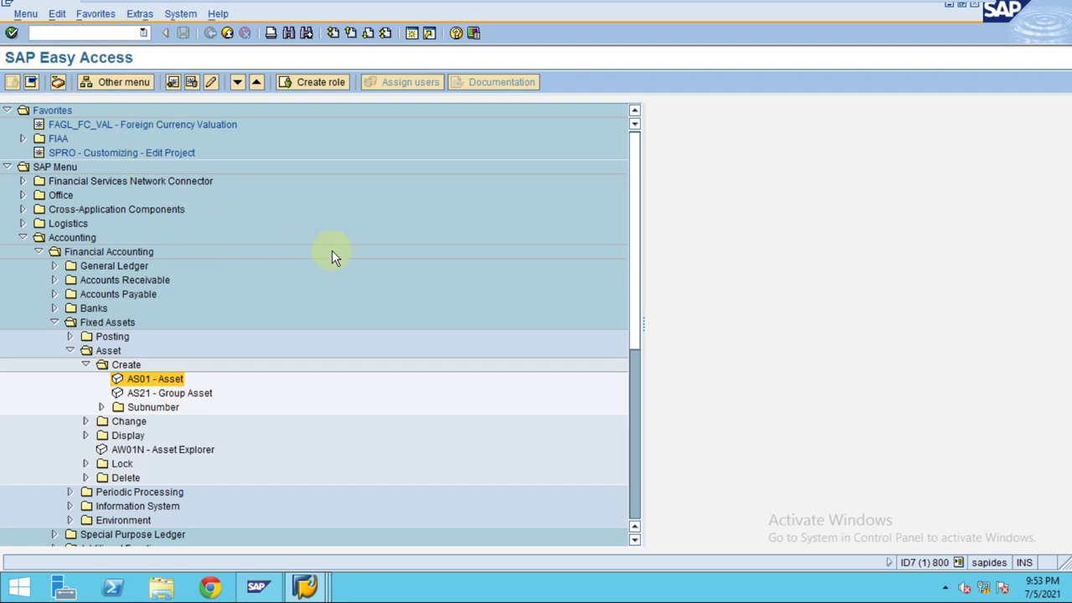